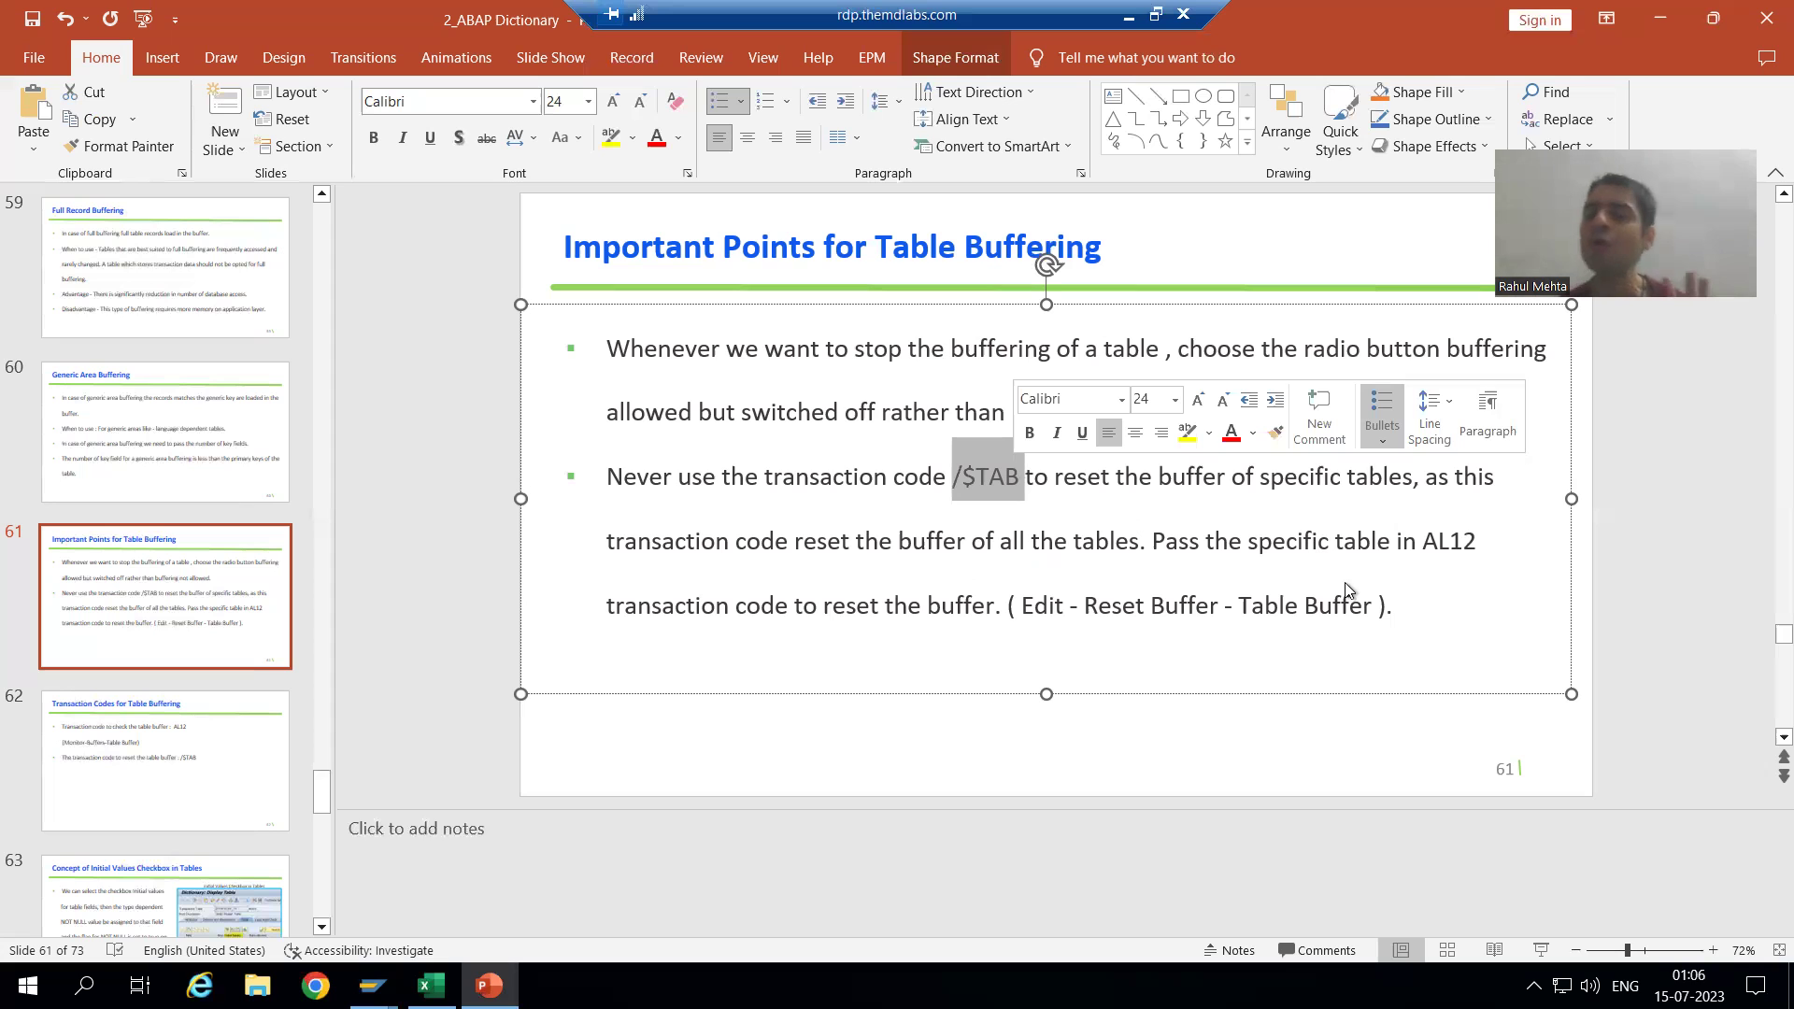
# Step: Deselect the /$TAB text on slide 61 and bring up the open SAP window previews
pyautogui.click(1312, 542)
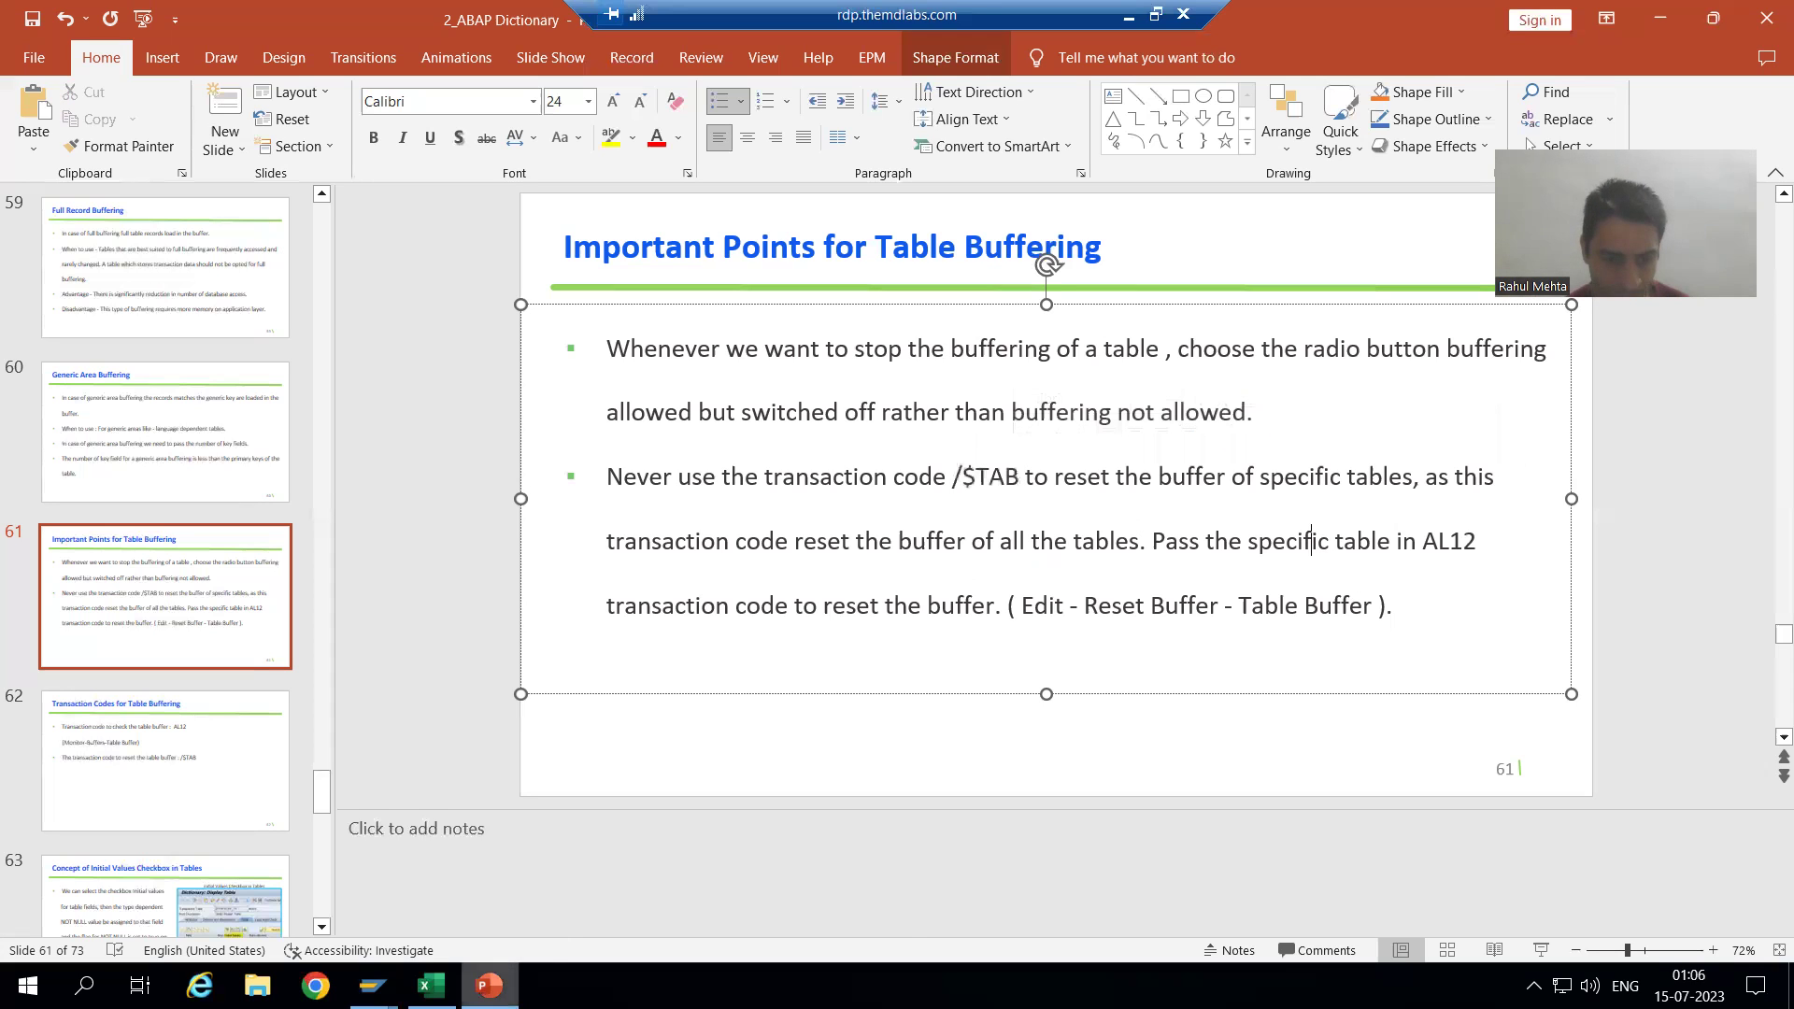
pyautogui.click(373, 985)
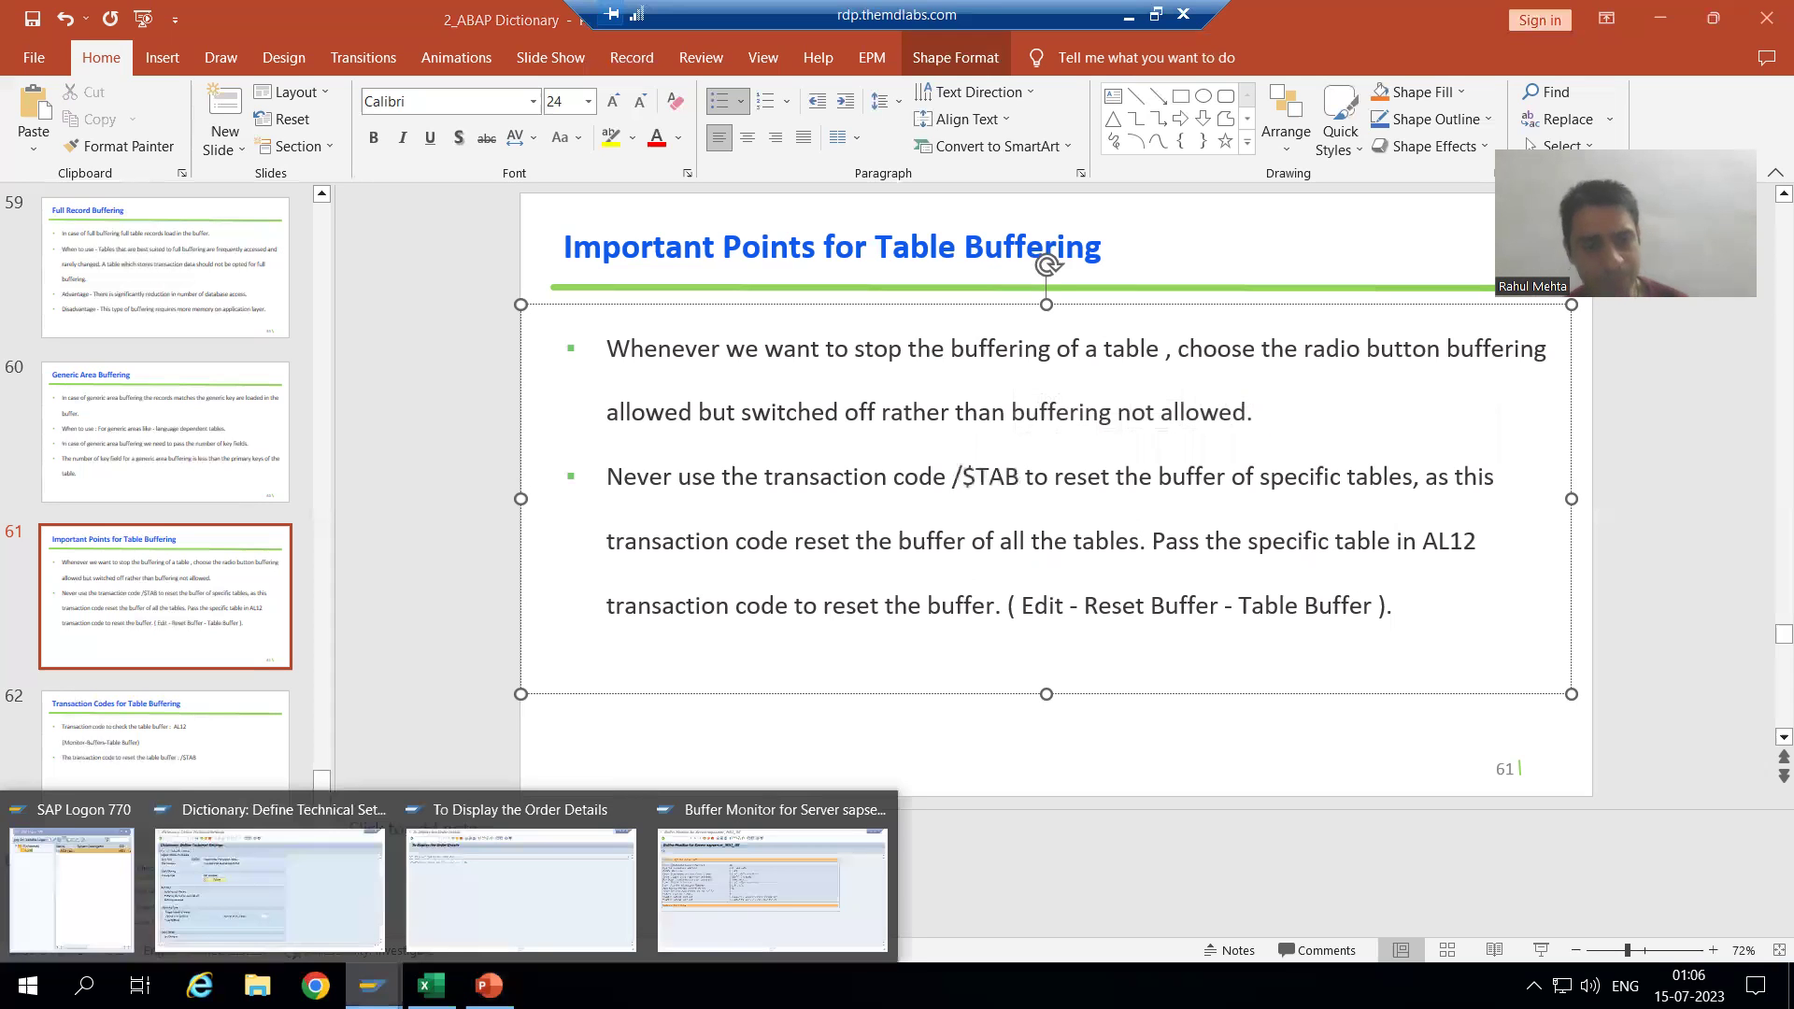
# Step: Switch to the SAP Buffer Monitor window and run transaction /nAL12
pyautogui.click(693, 904)
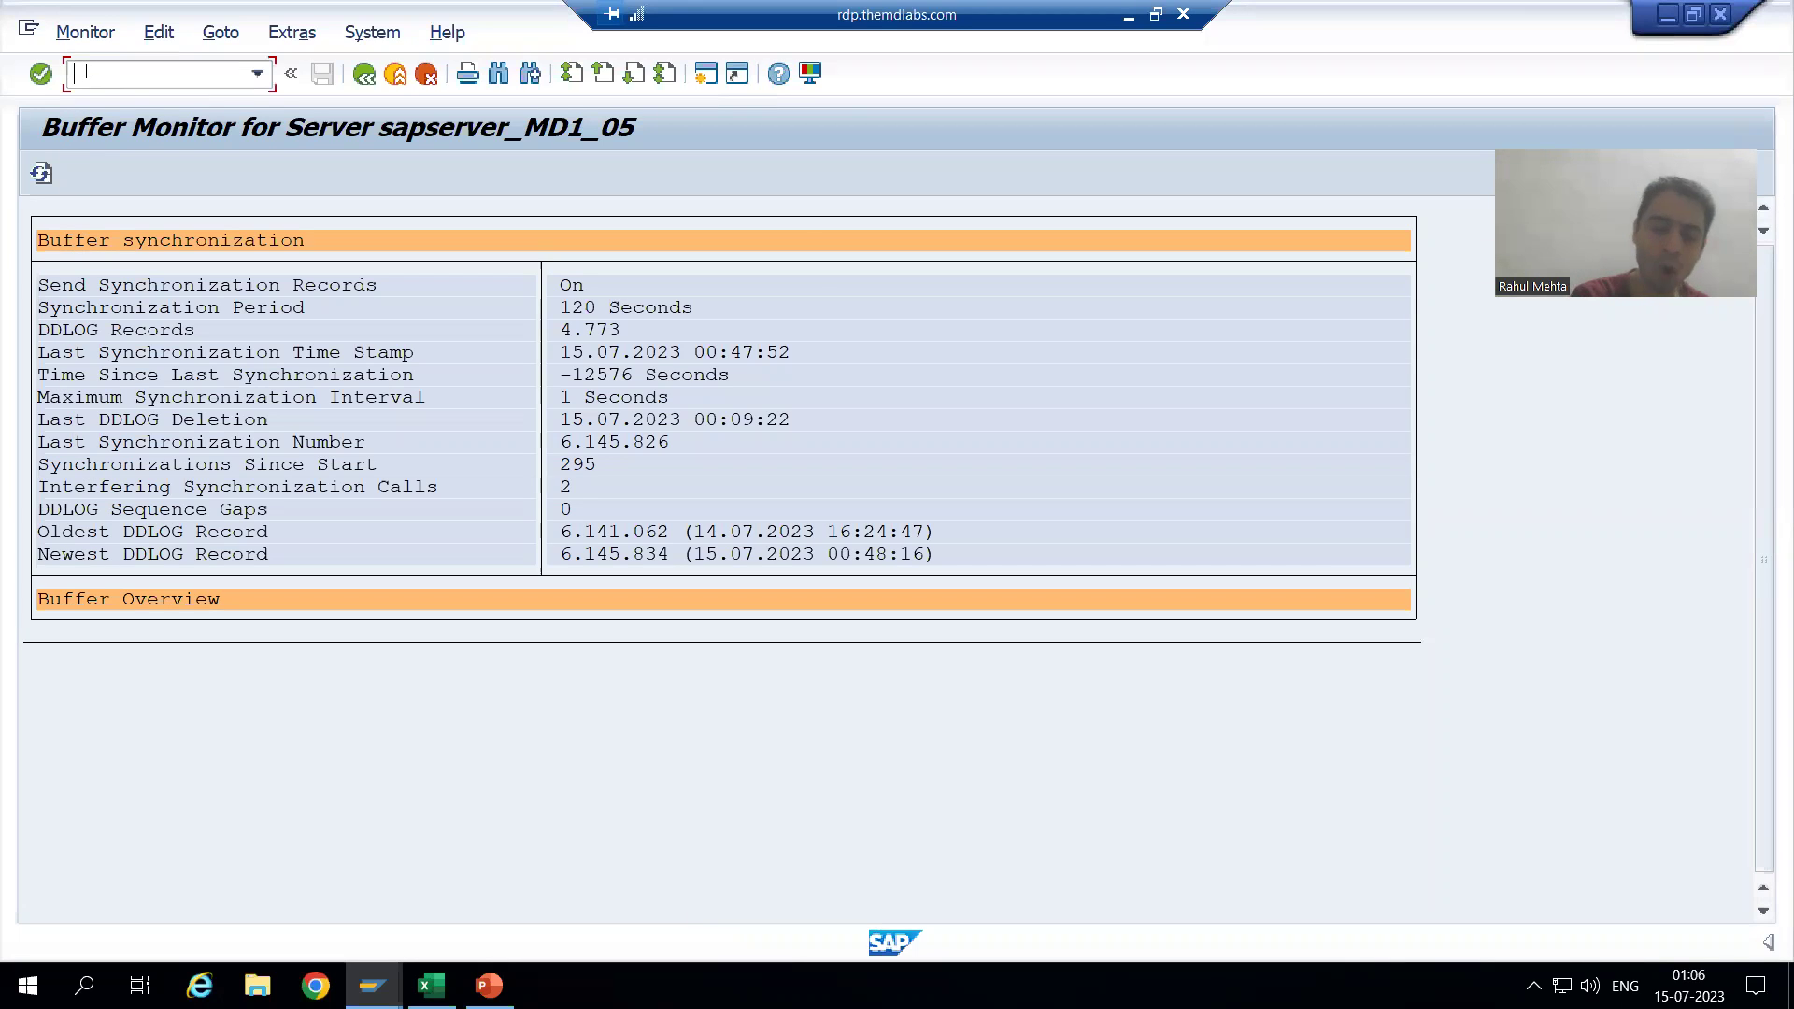
pyautogui.write('/nla')
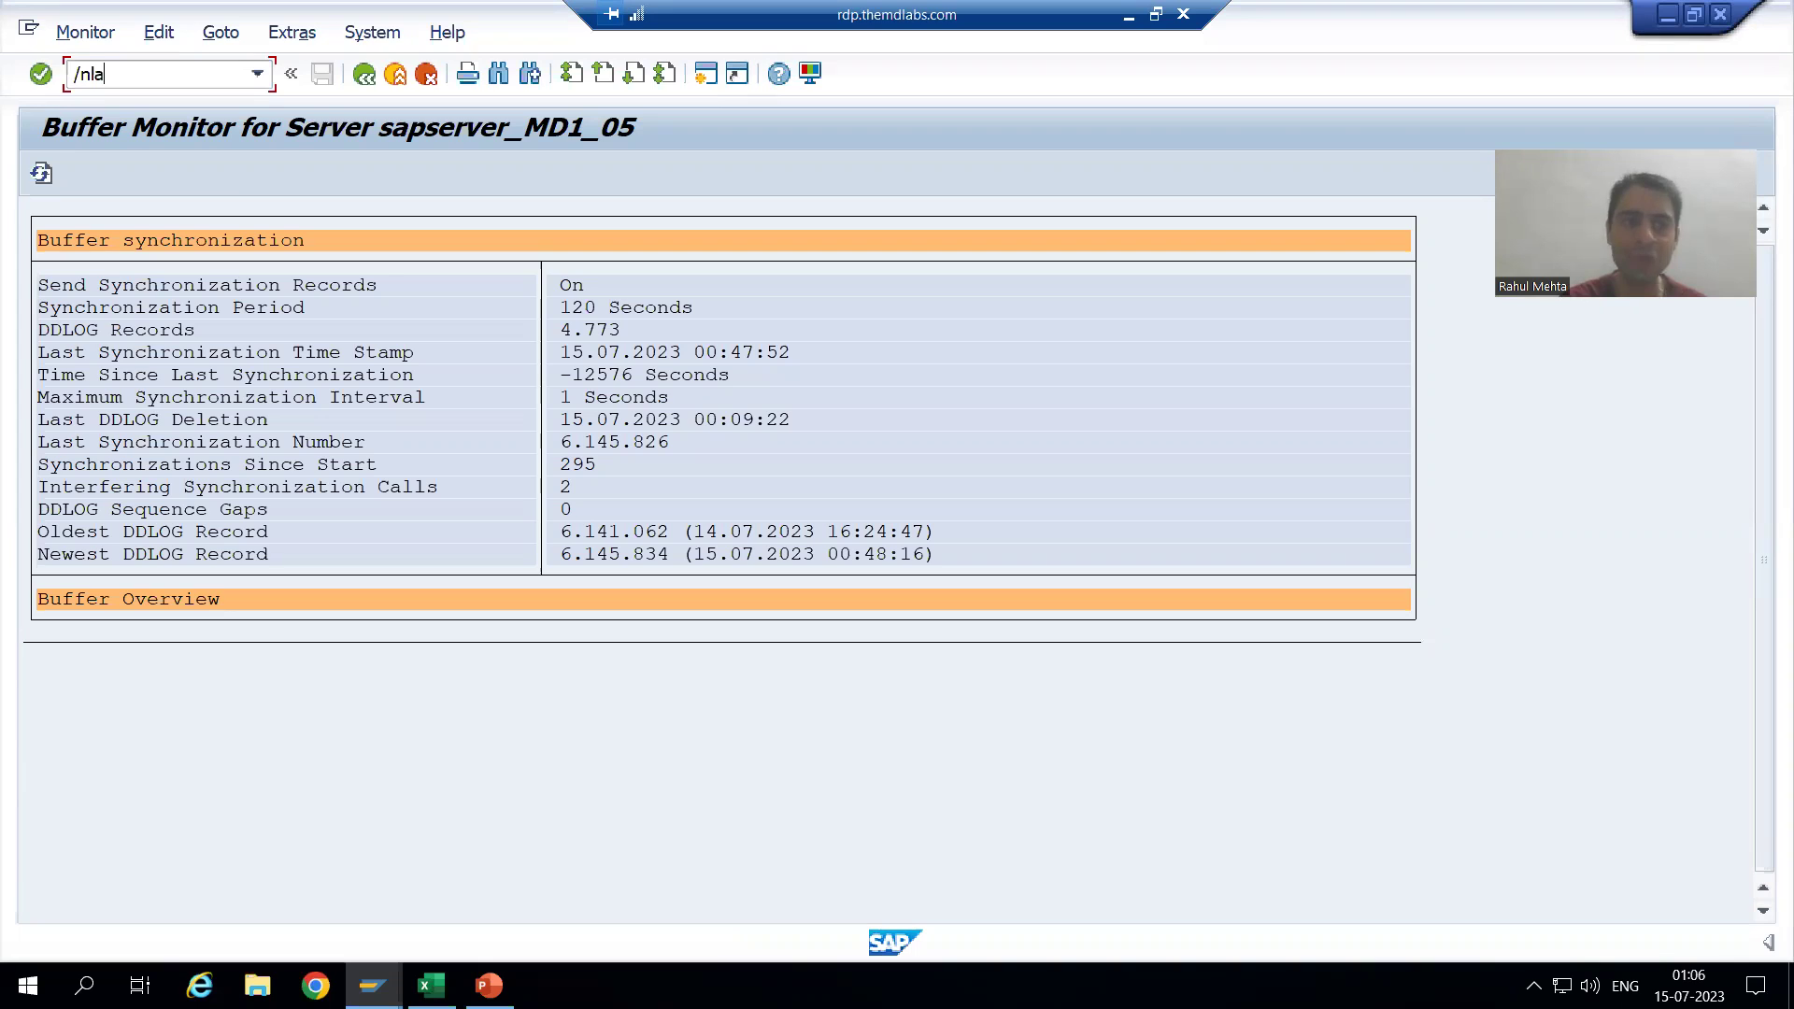
pyautogui.press('BackSpace')
pyautogui.press('BackSpace')
pyautogui.write('al12')
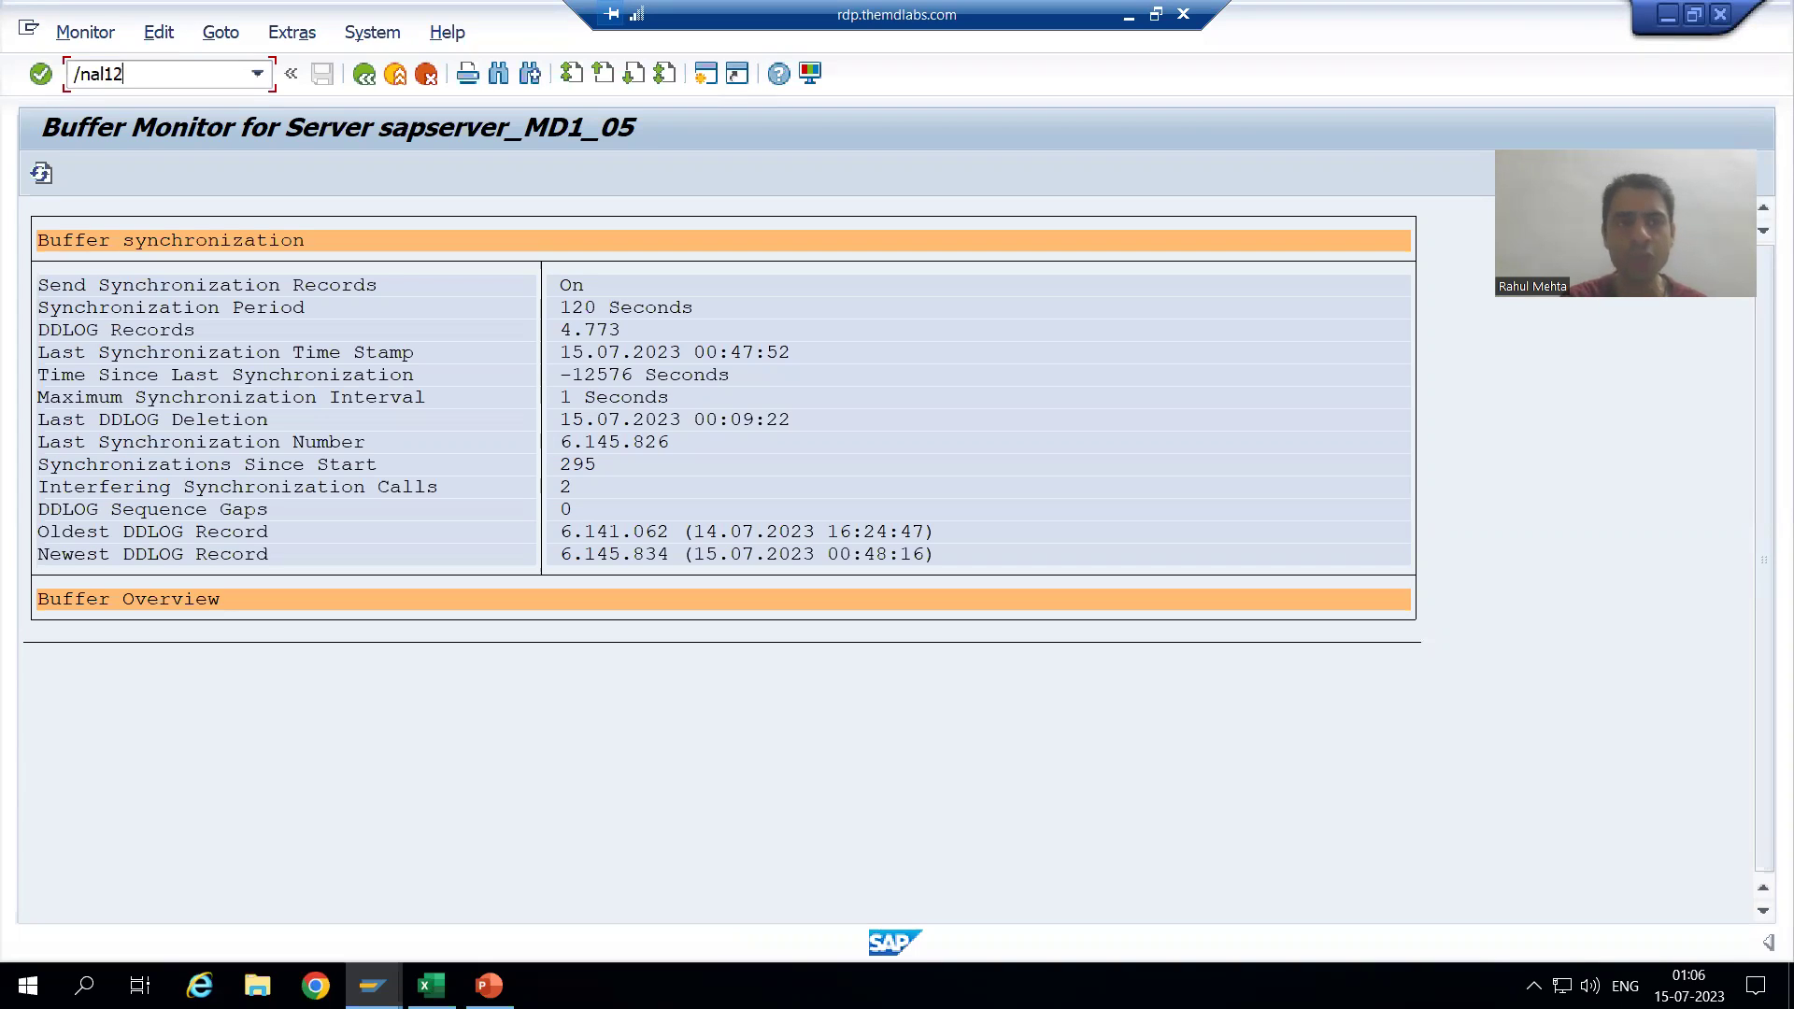
pyautogui.press('Return')
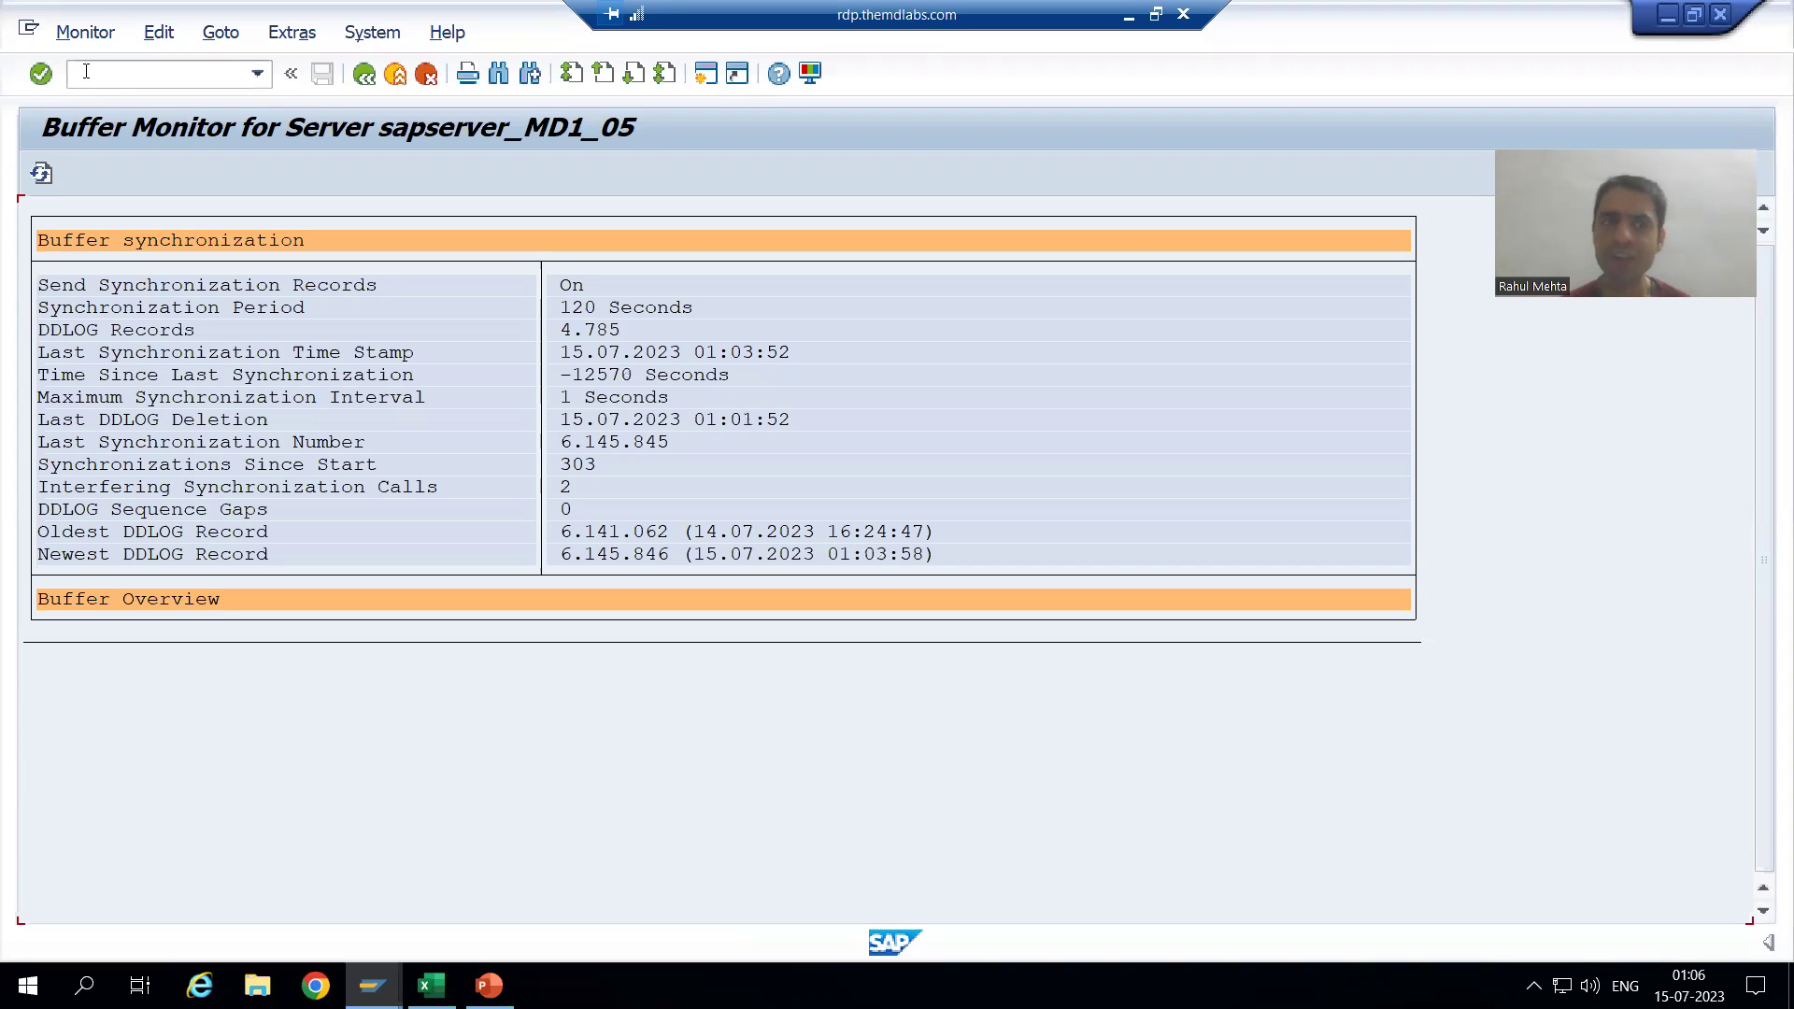
# Step: Reset the table buffer for ZORDH_28 via Edit > Reset Buffer > Table Buffer, then close the dialog
pyautogui.click(160, 32)
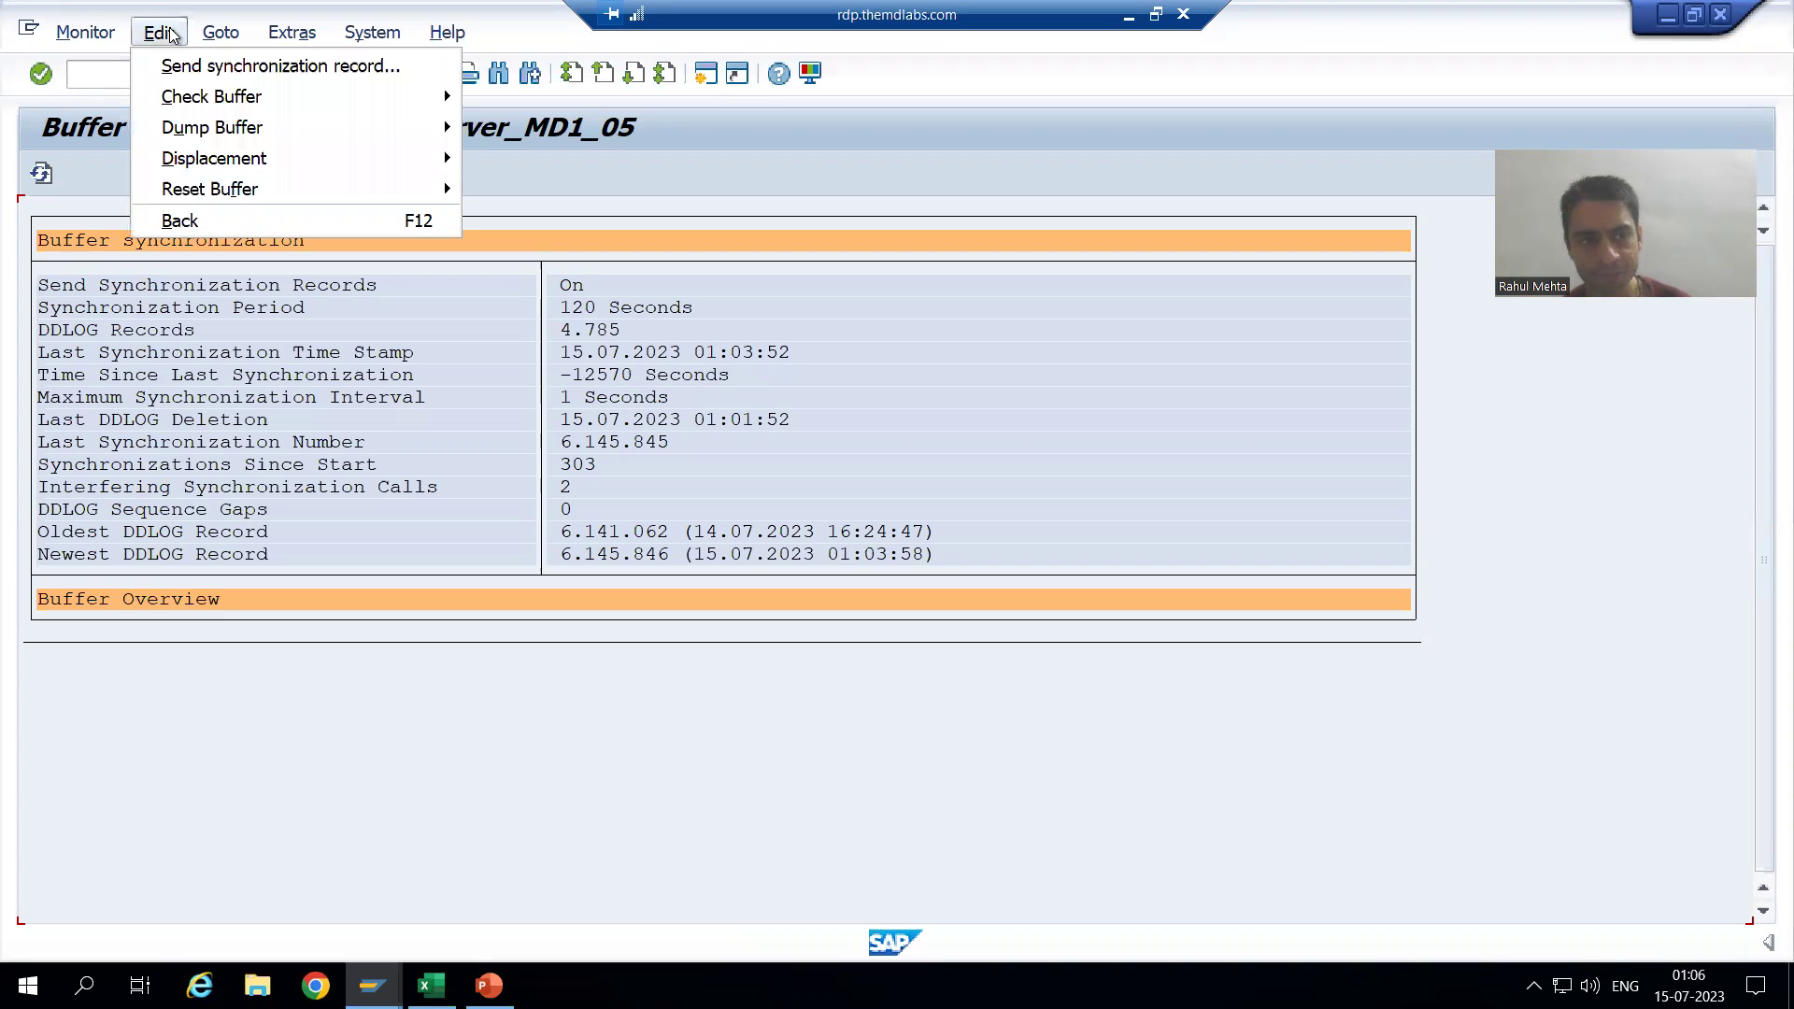
pyautogui.moveTo(217, 193)
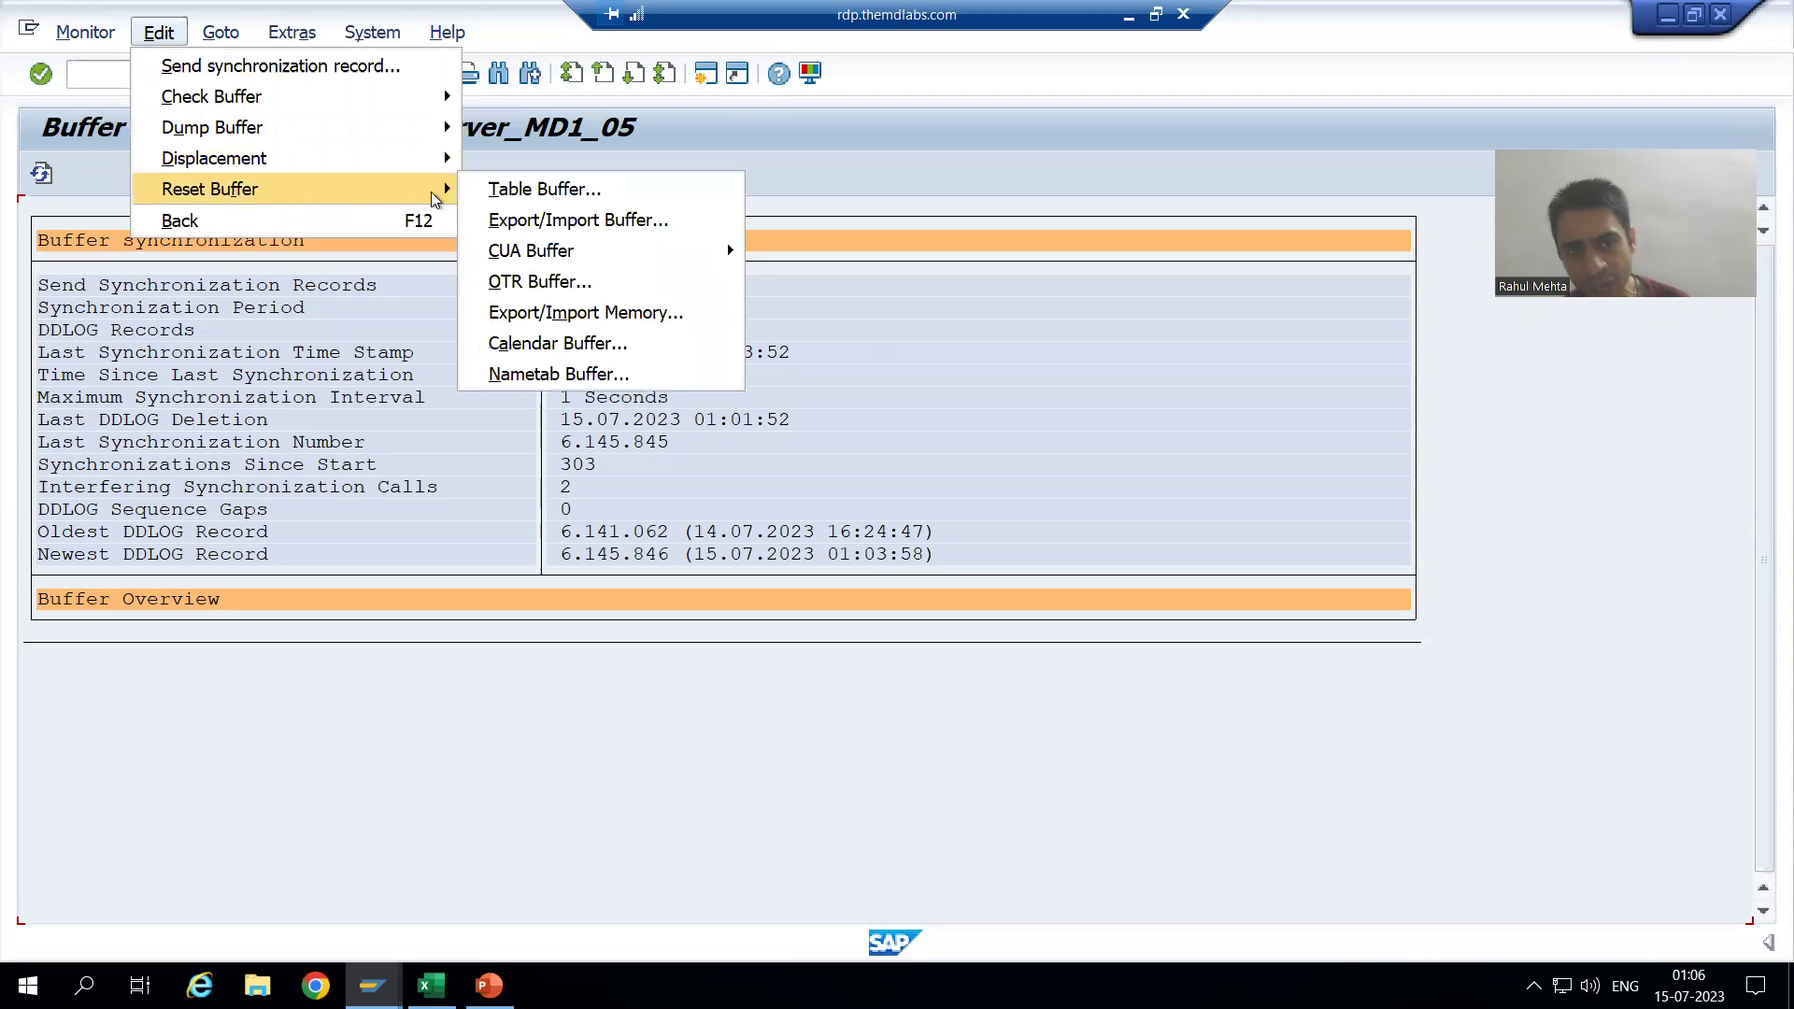
pyautogui.click(495, 193)
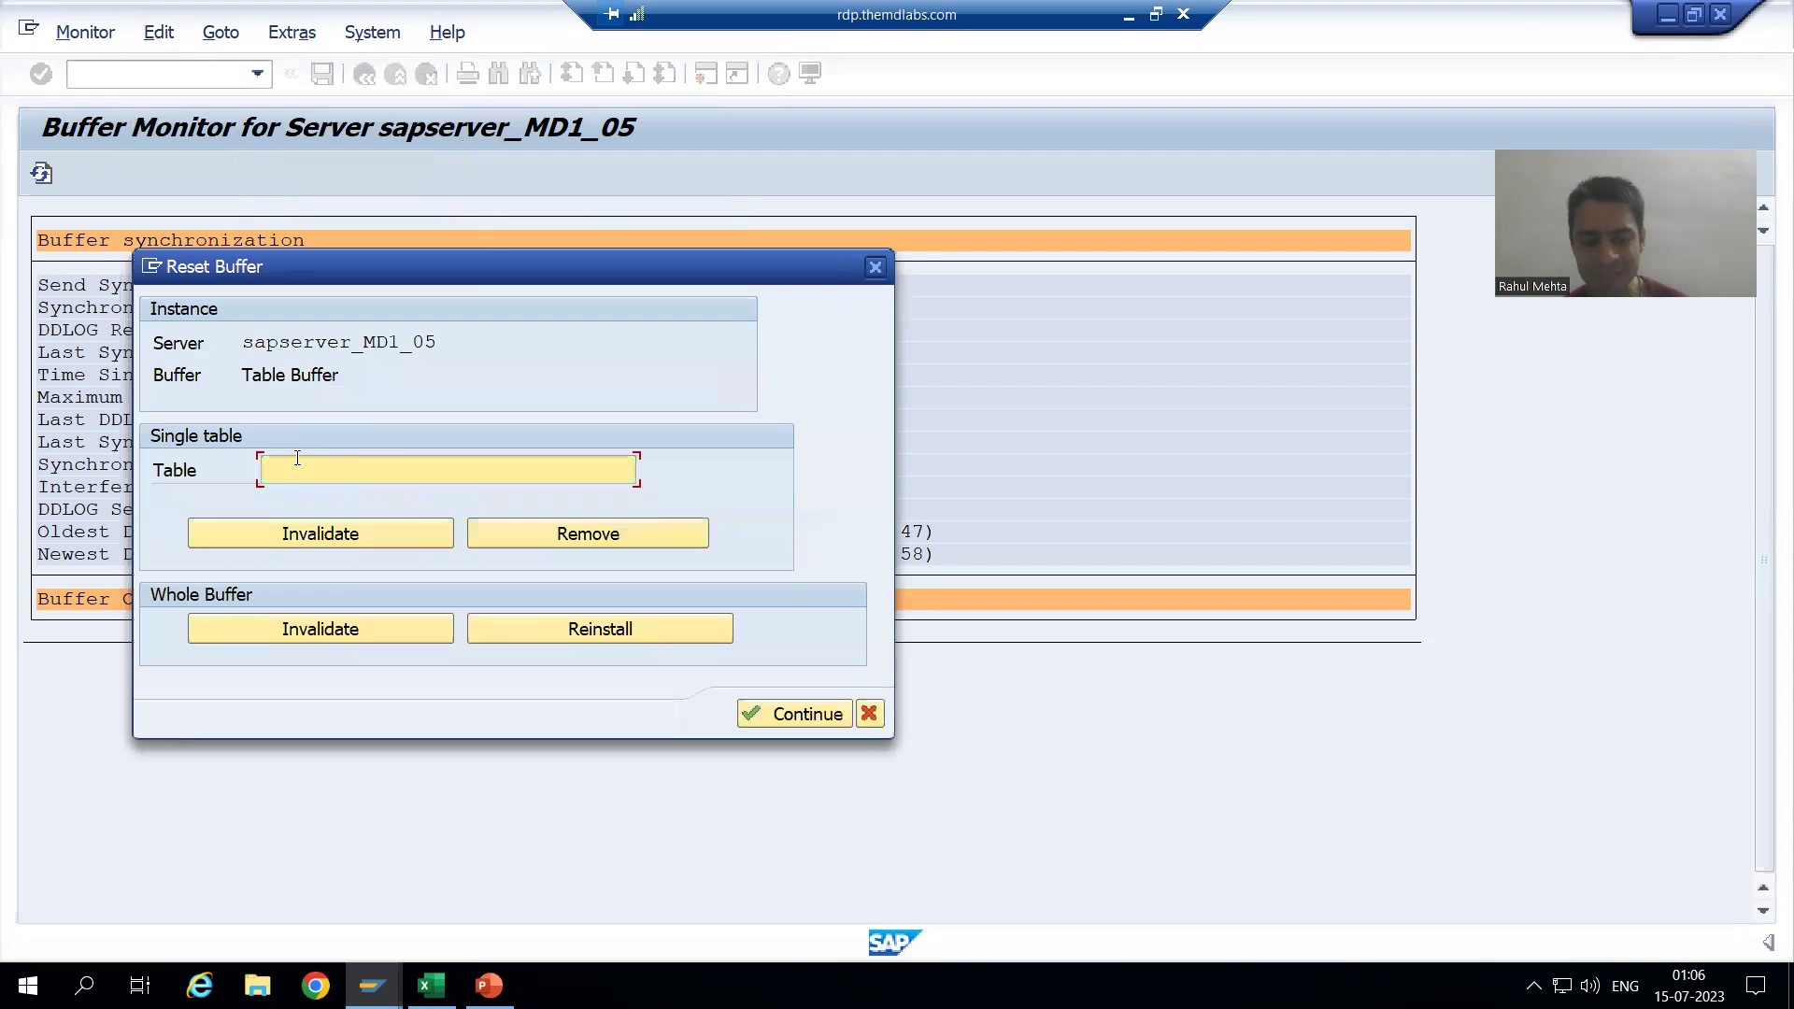
pyautogui.click(297, 458)
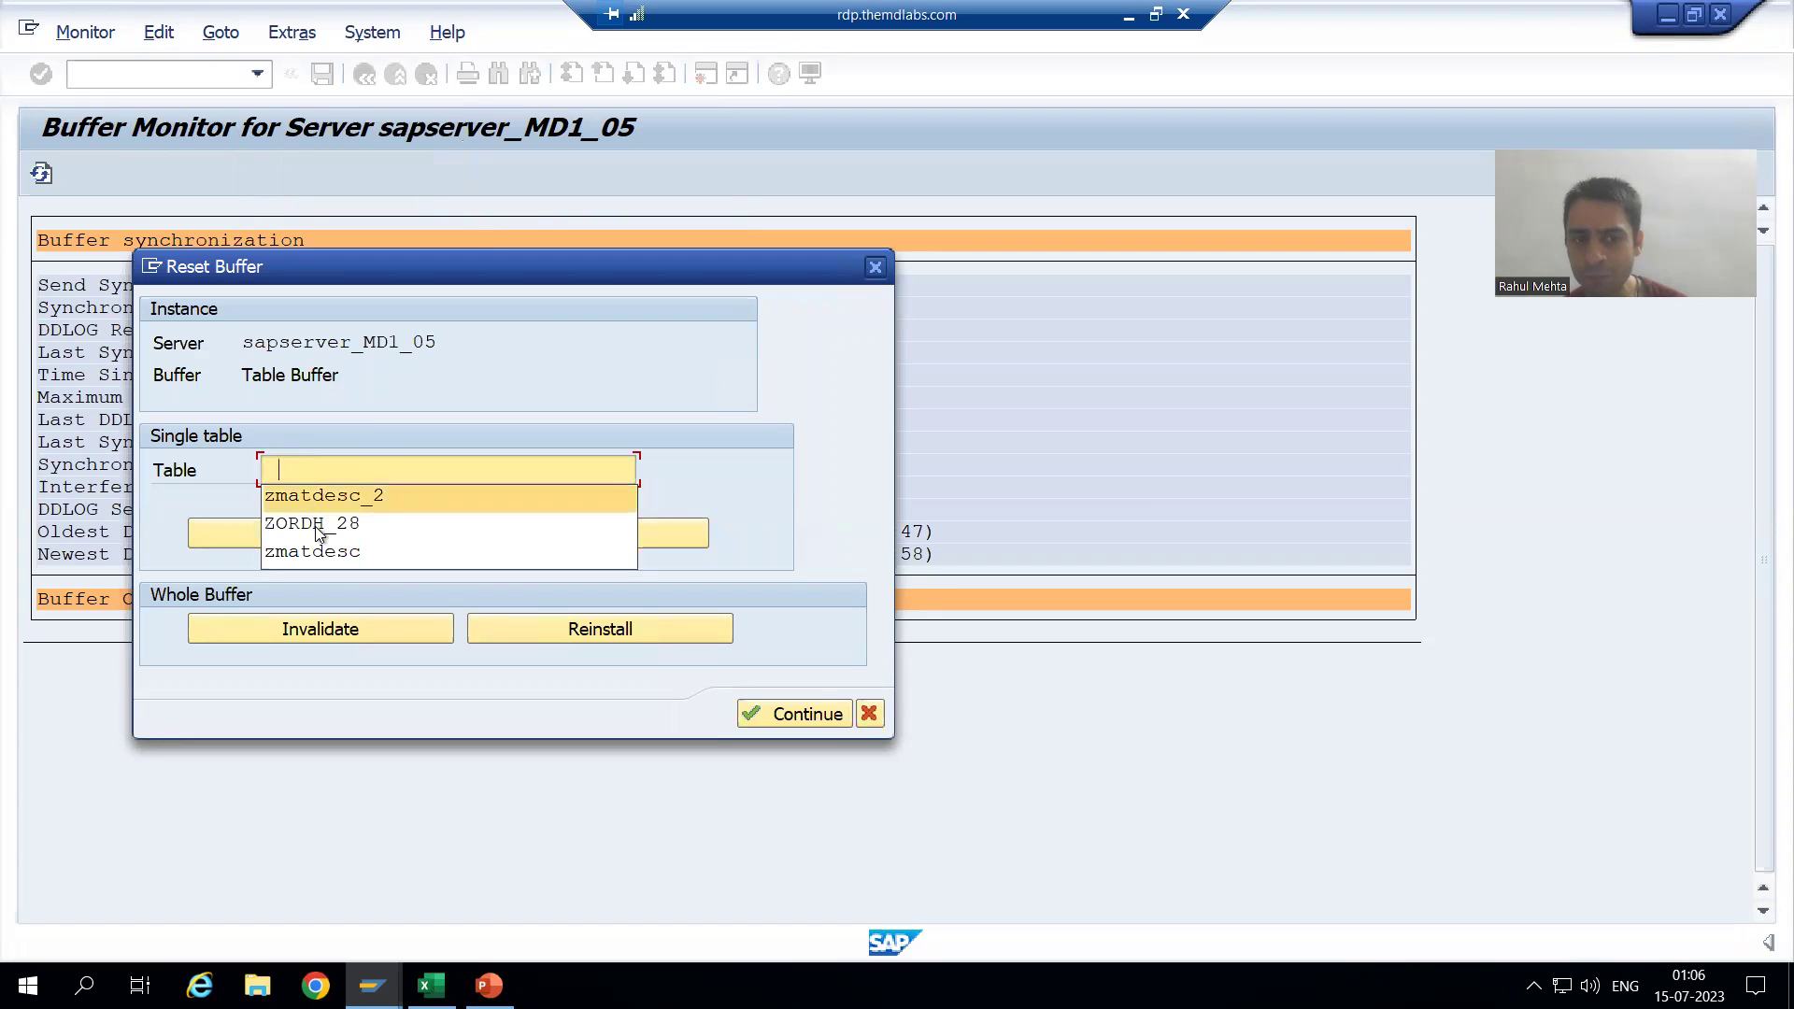
pyautogui.click(316, 525)
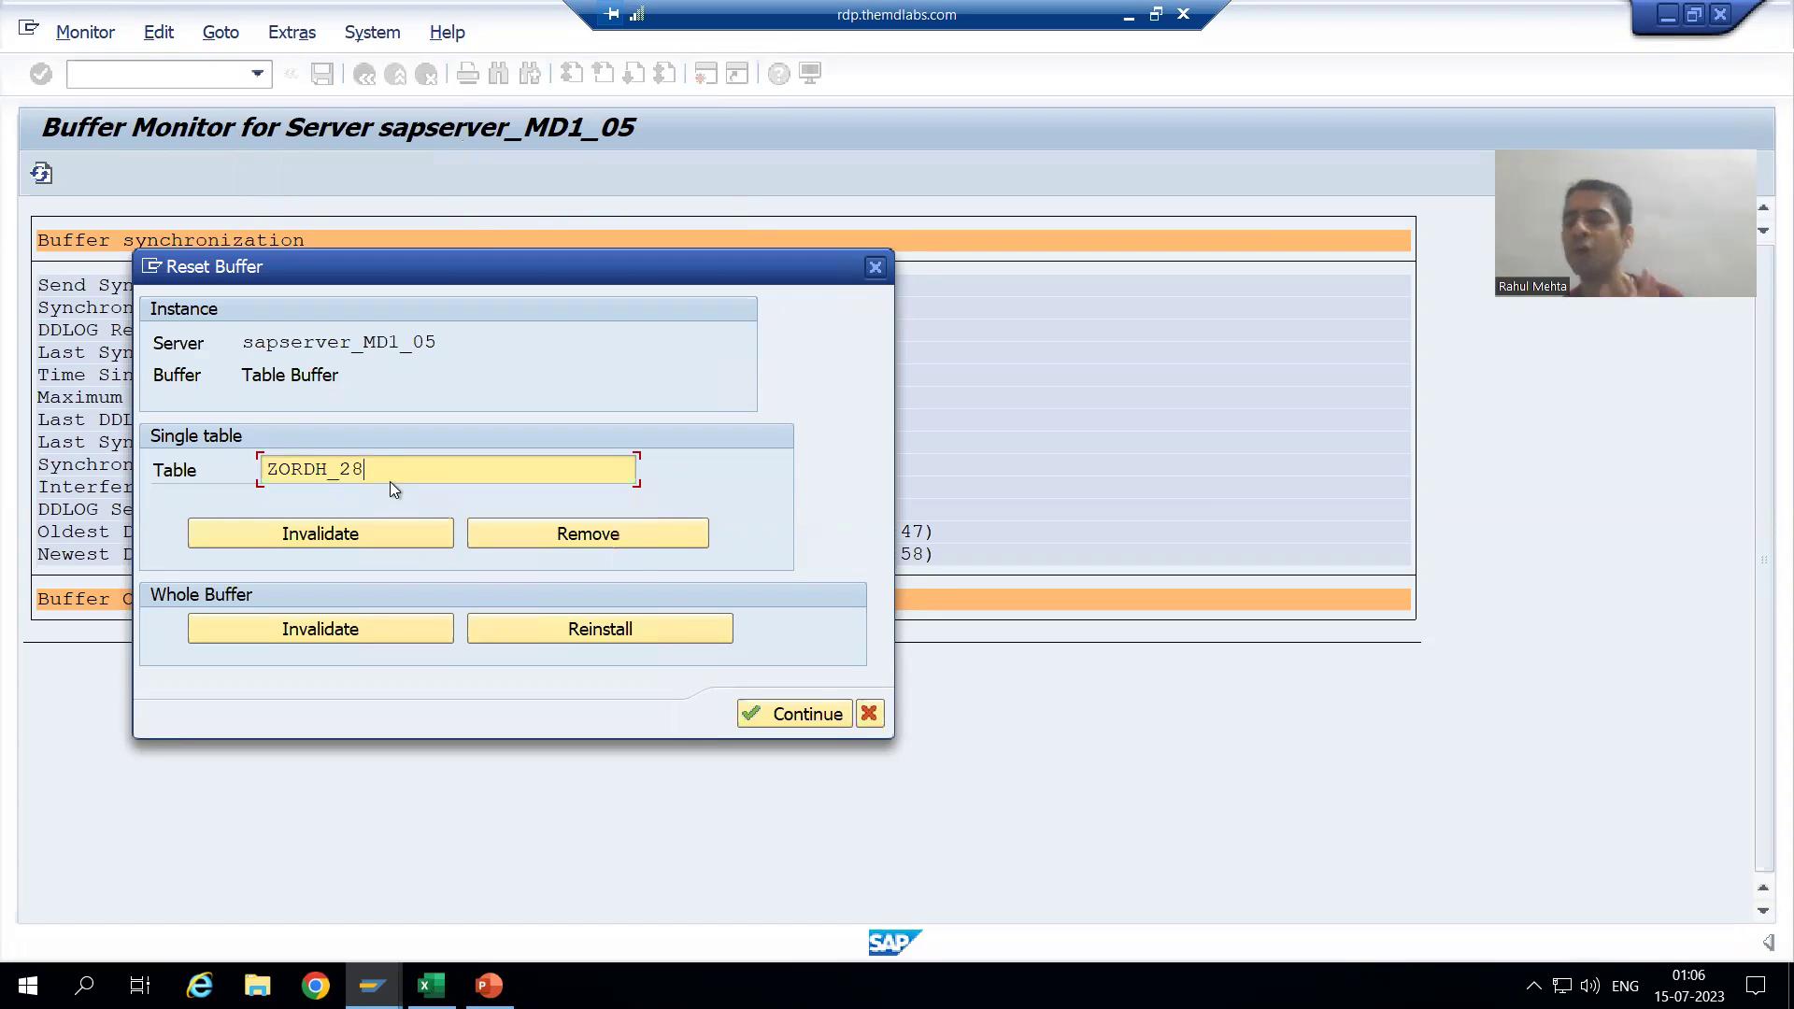
pyautogui.click(875, 268)
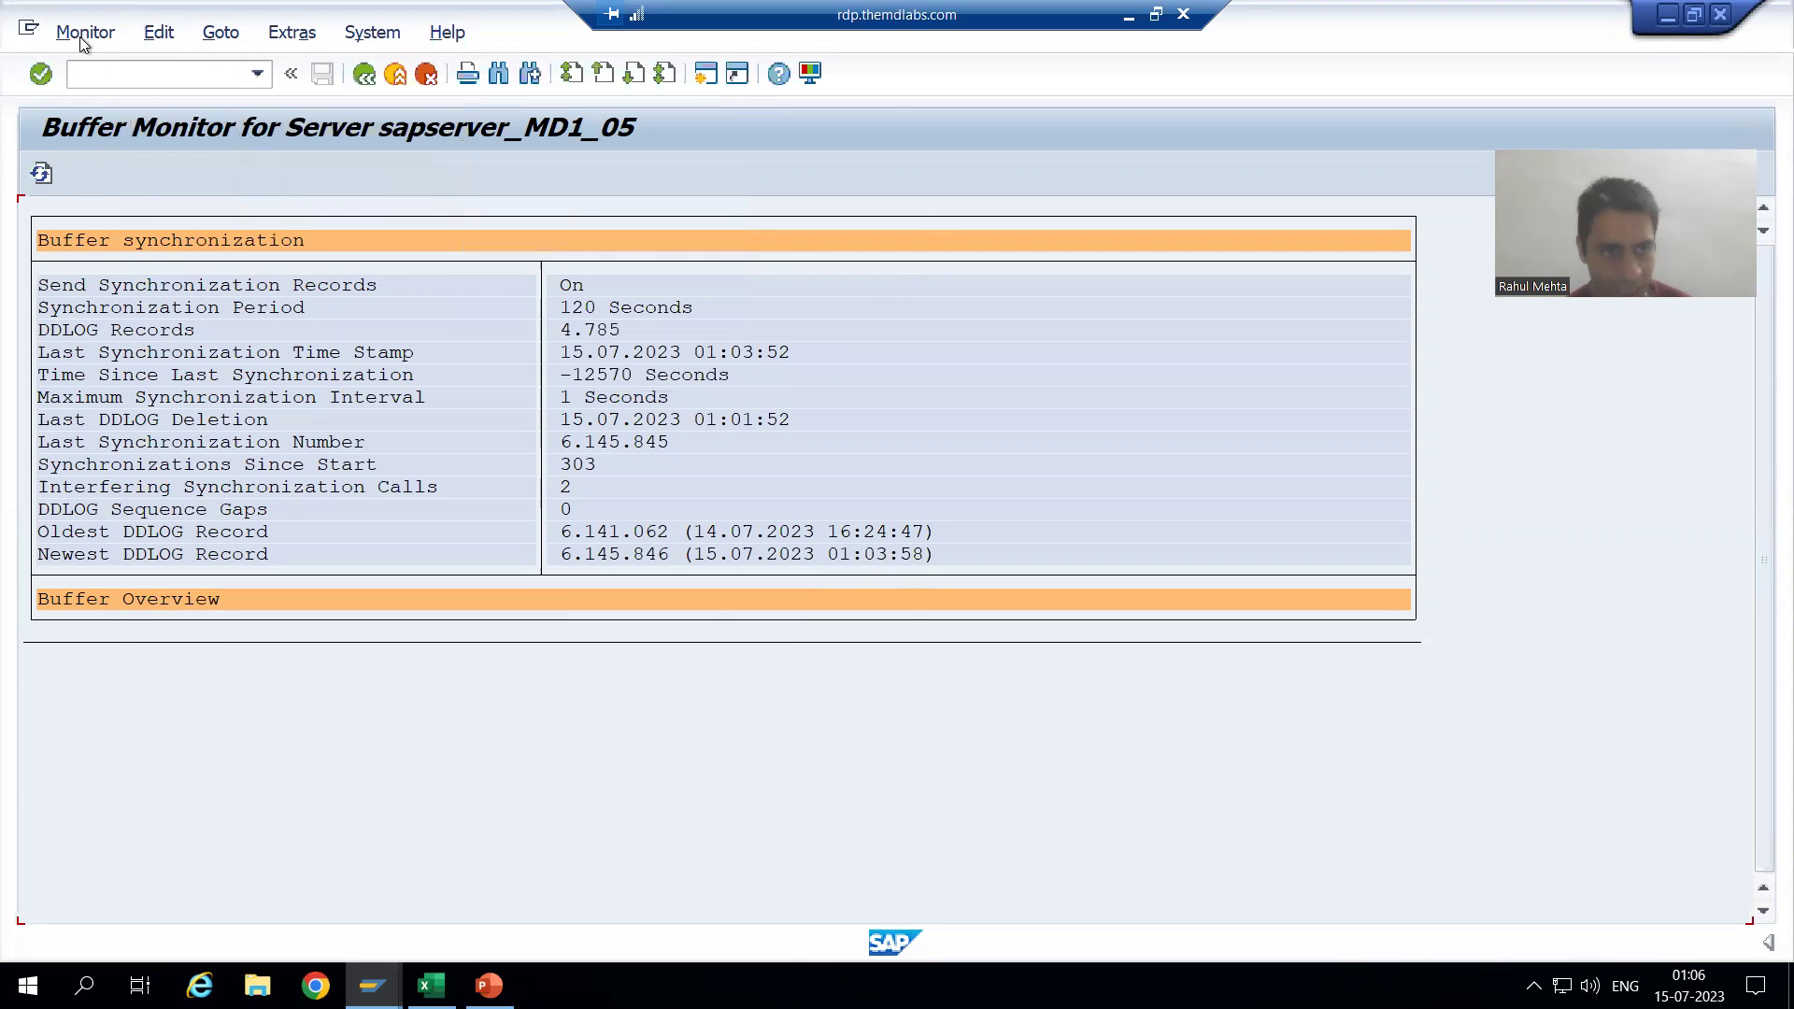
# Step: Display ZORDH_28's table buffer content, listing client 900 orders 1–12 and 15
pyautogui.click(85, 37)
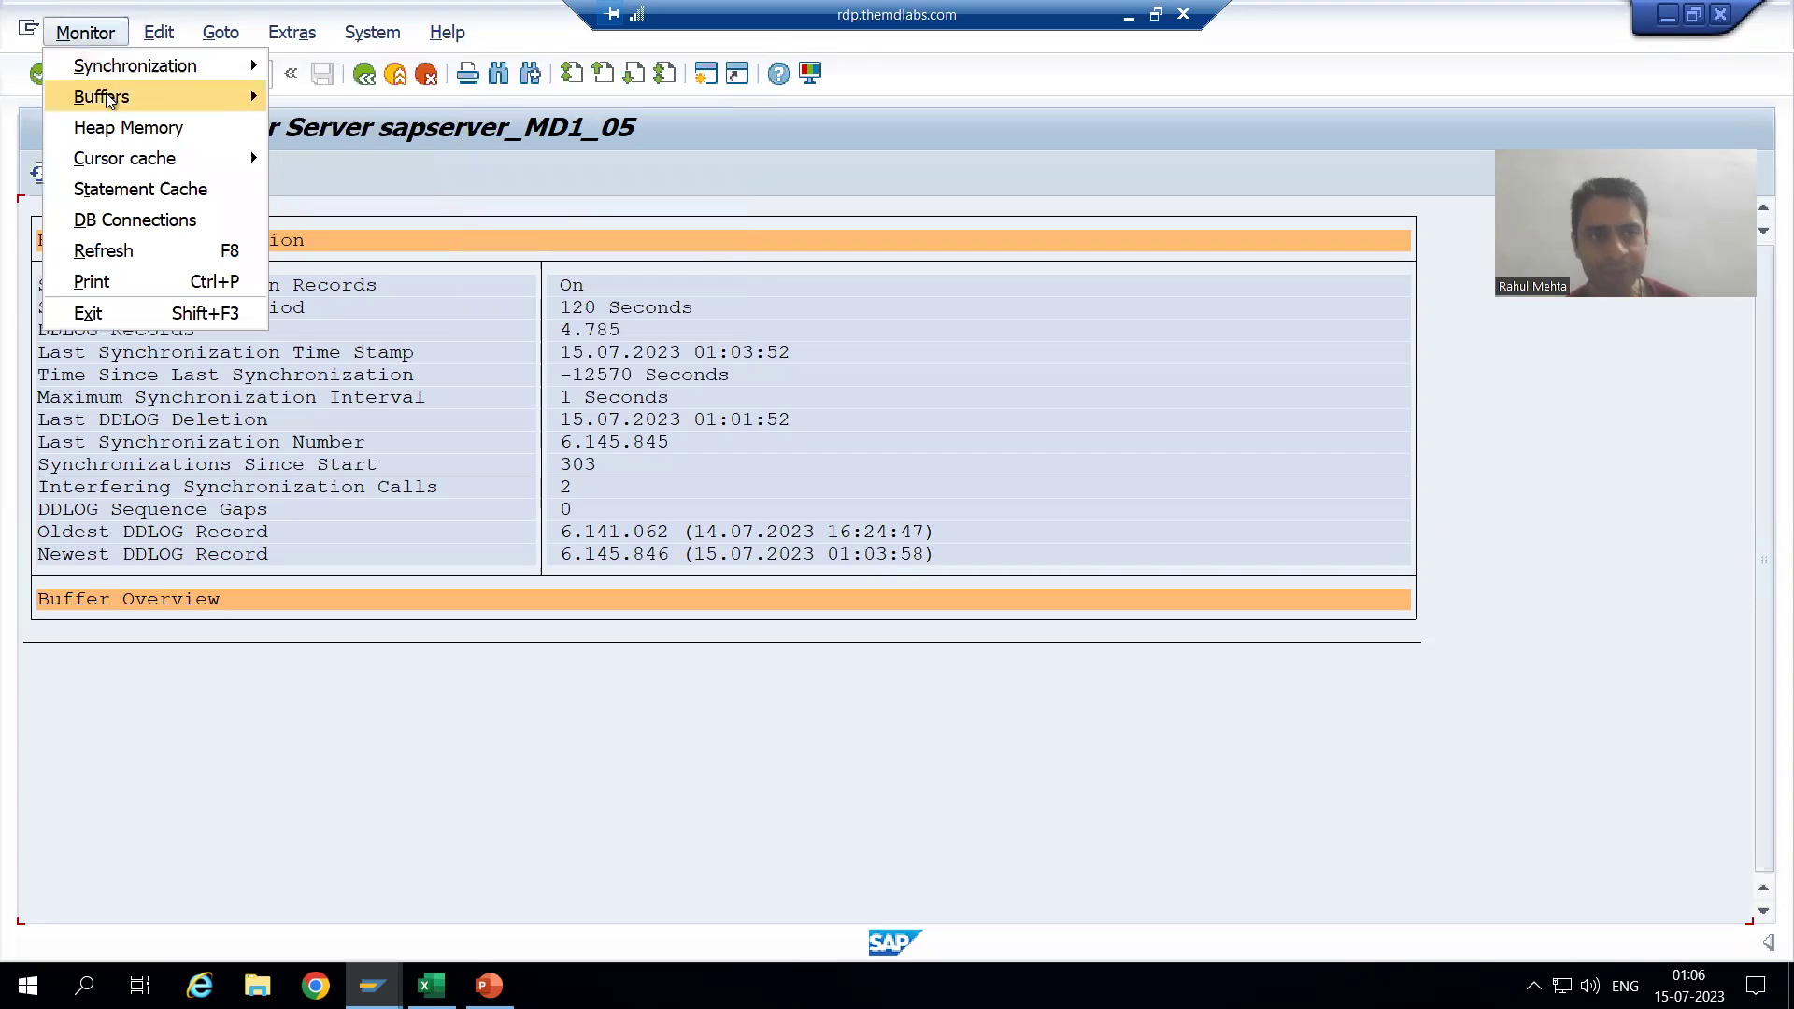
pyautogui.moveTo(110, 100)
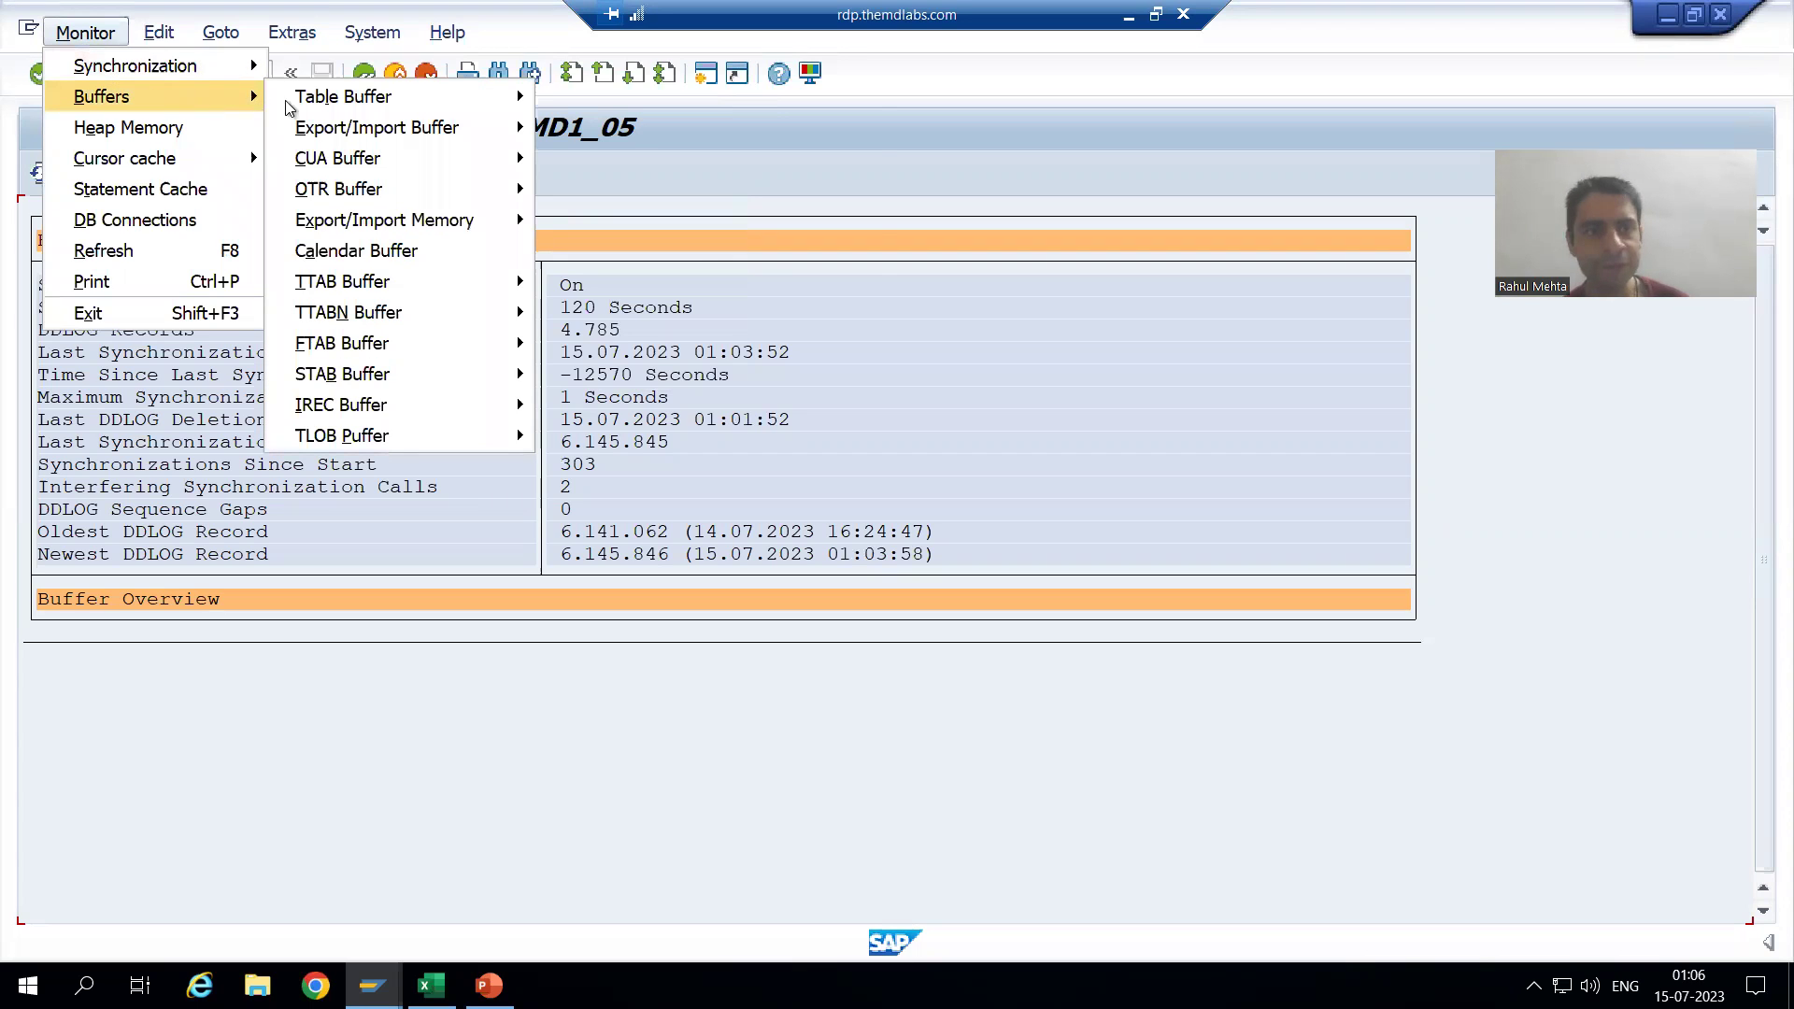
pyautogui.moveTo(455, 105)
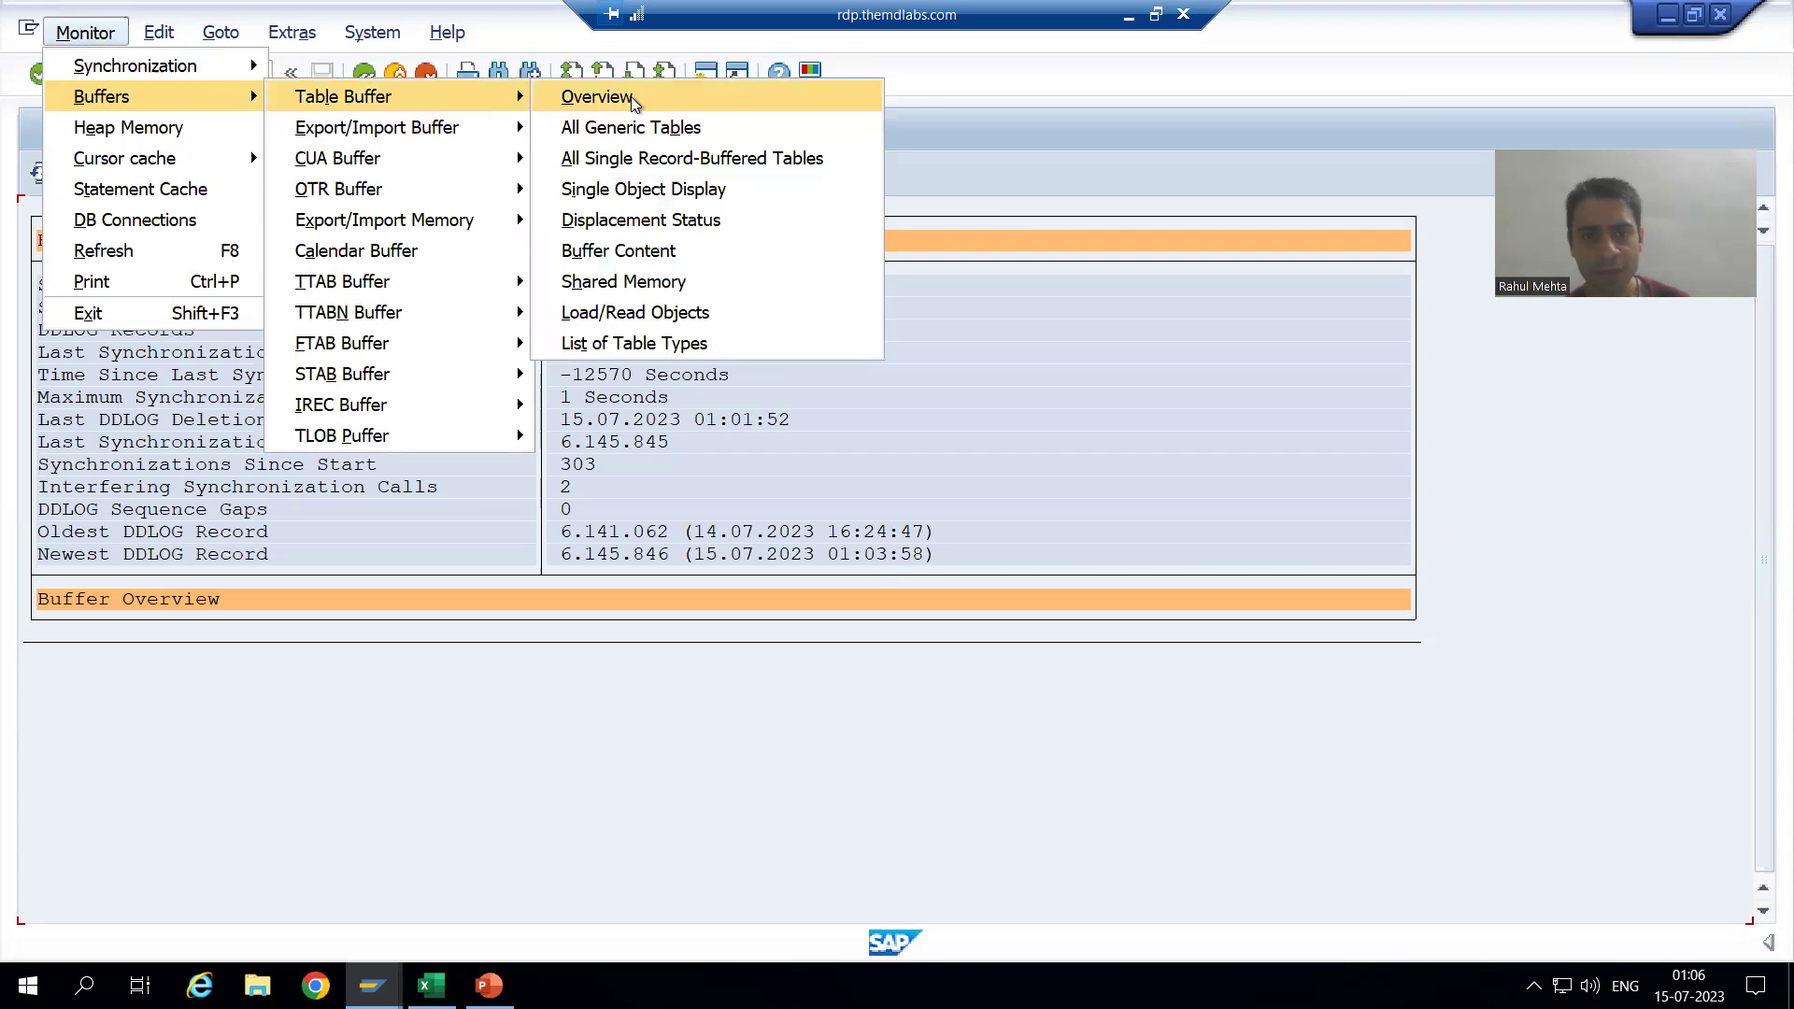
pyautogui.click(630, 250)
pyautogui.click(333, 472)
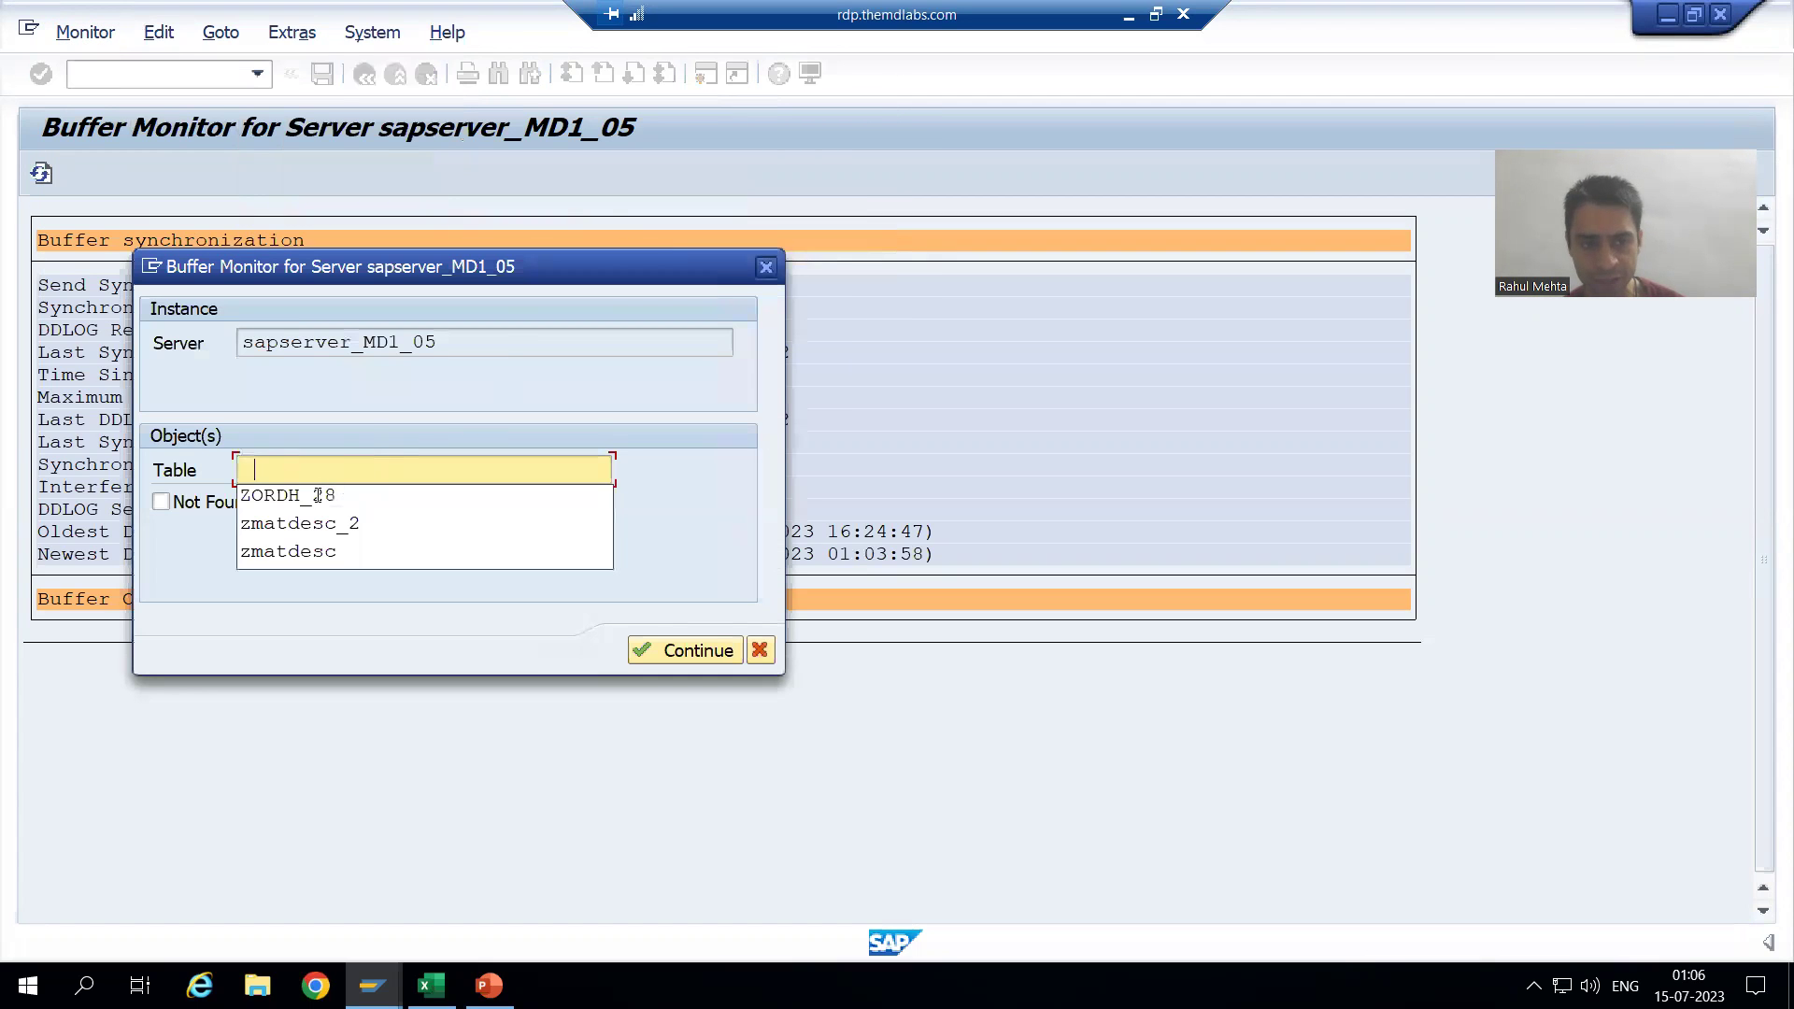
pyautogui.click(316, 492)
pyautogui.press('Return')
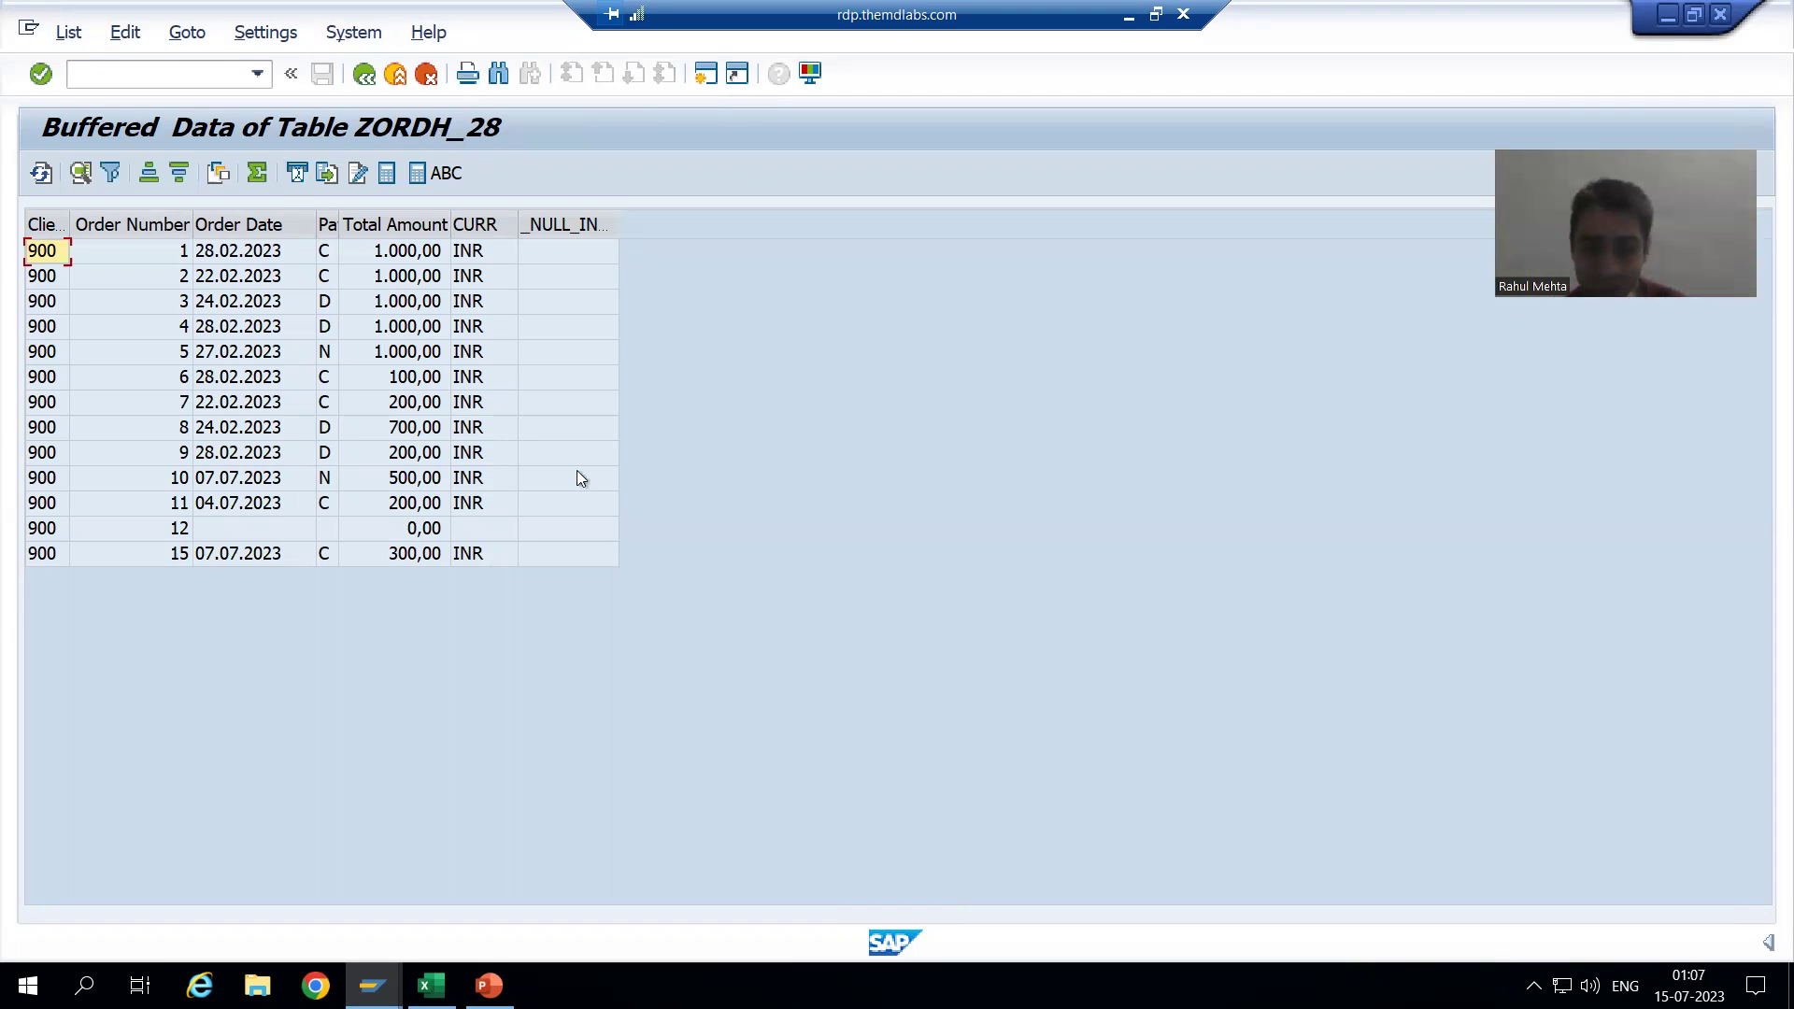
pyautogui.click(488, 985)
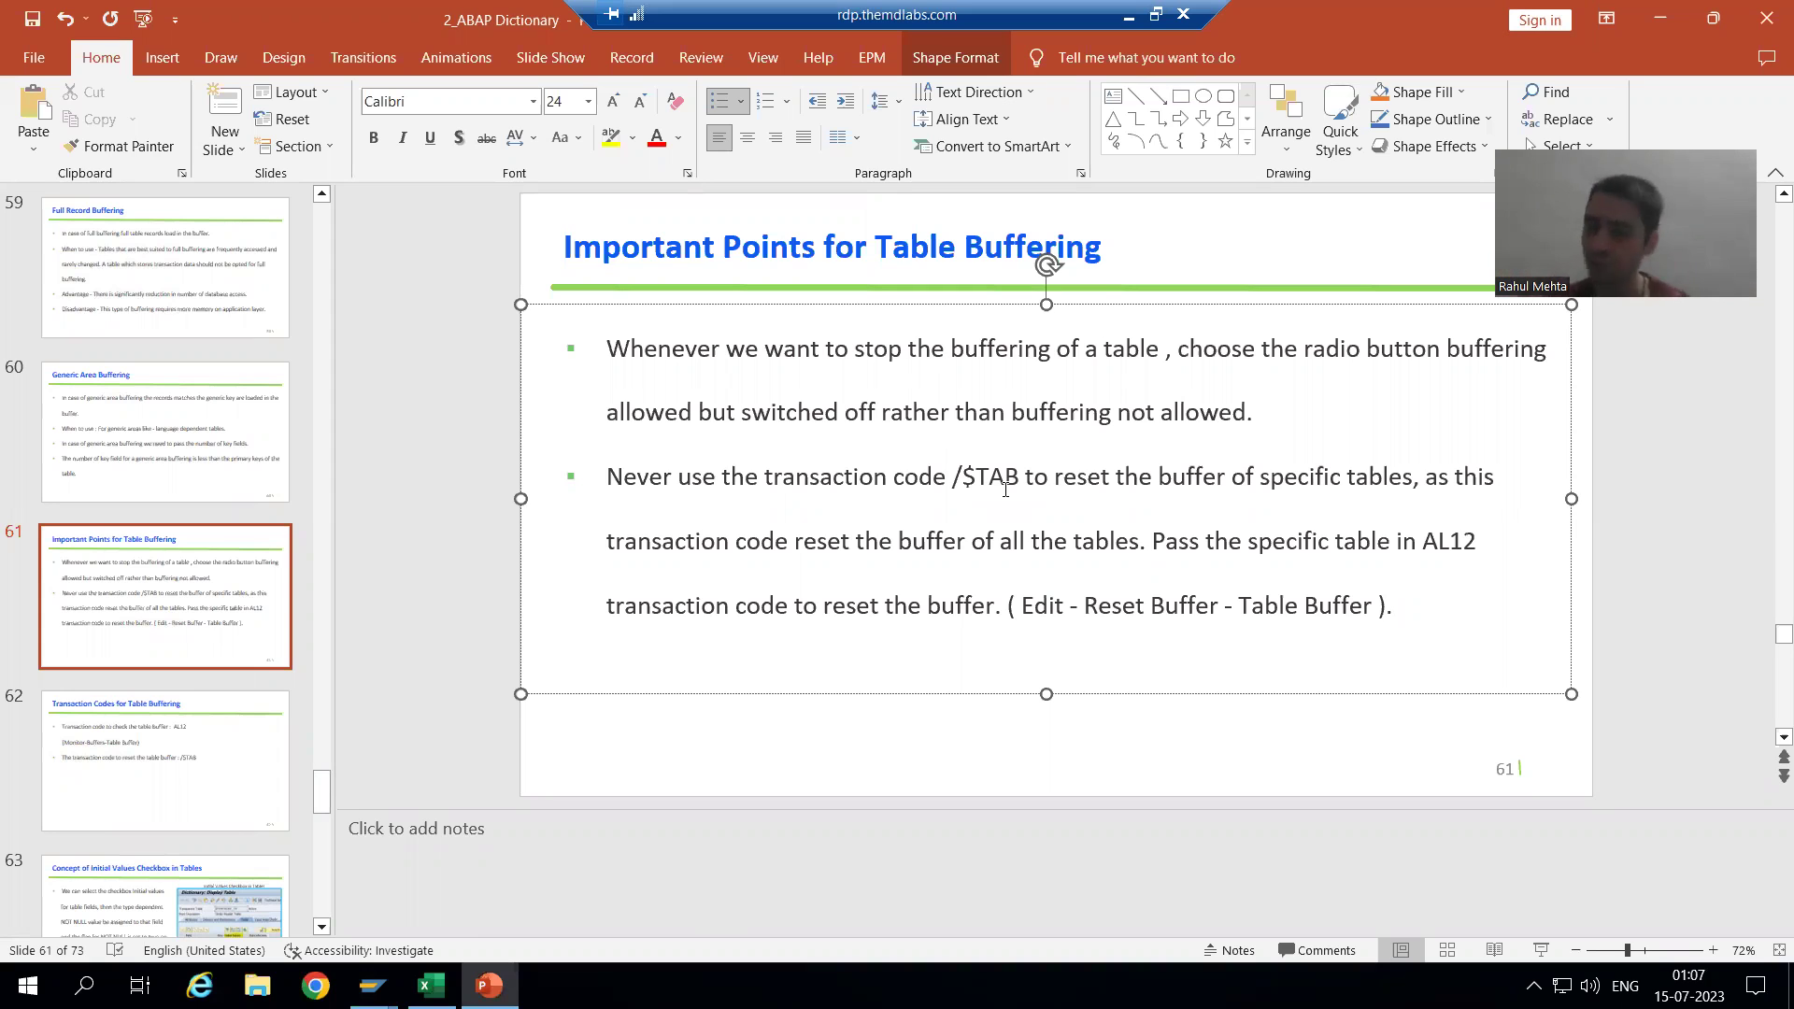
pyautogui.hotkey('alt', 'Tab')
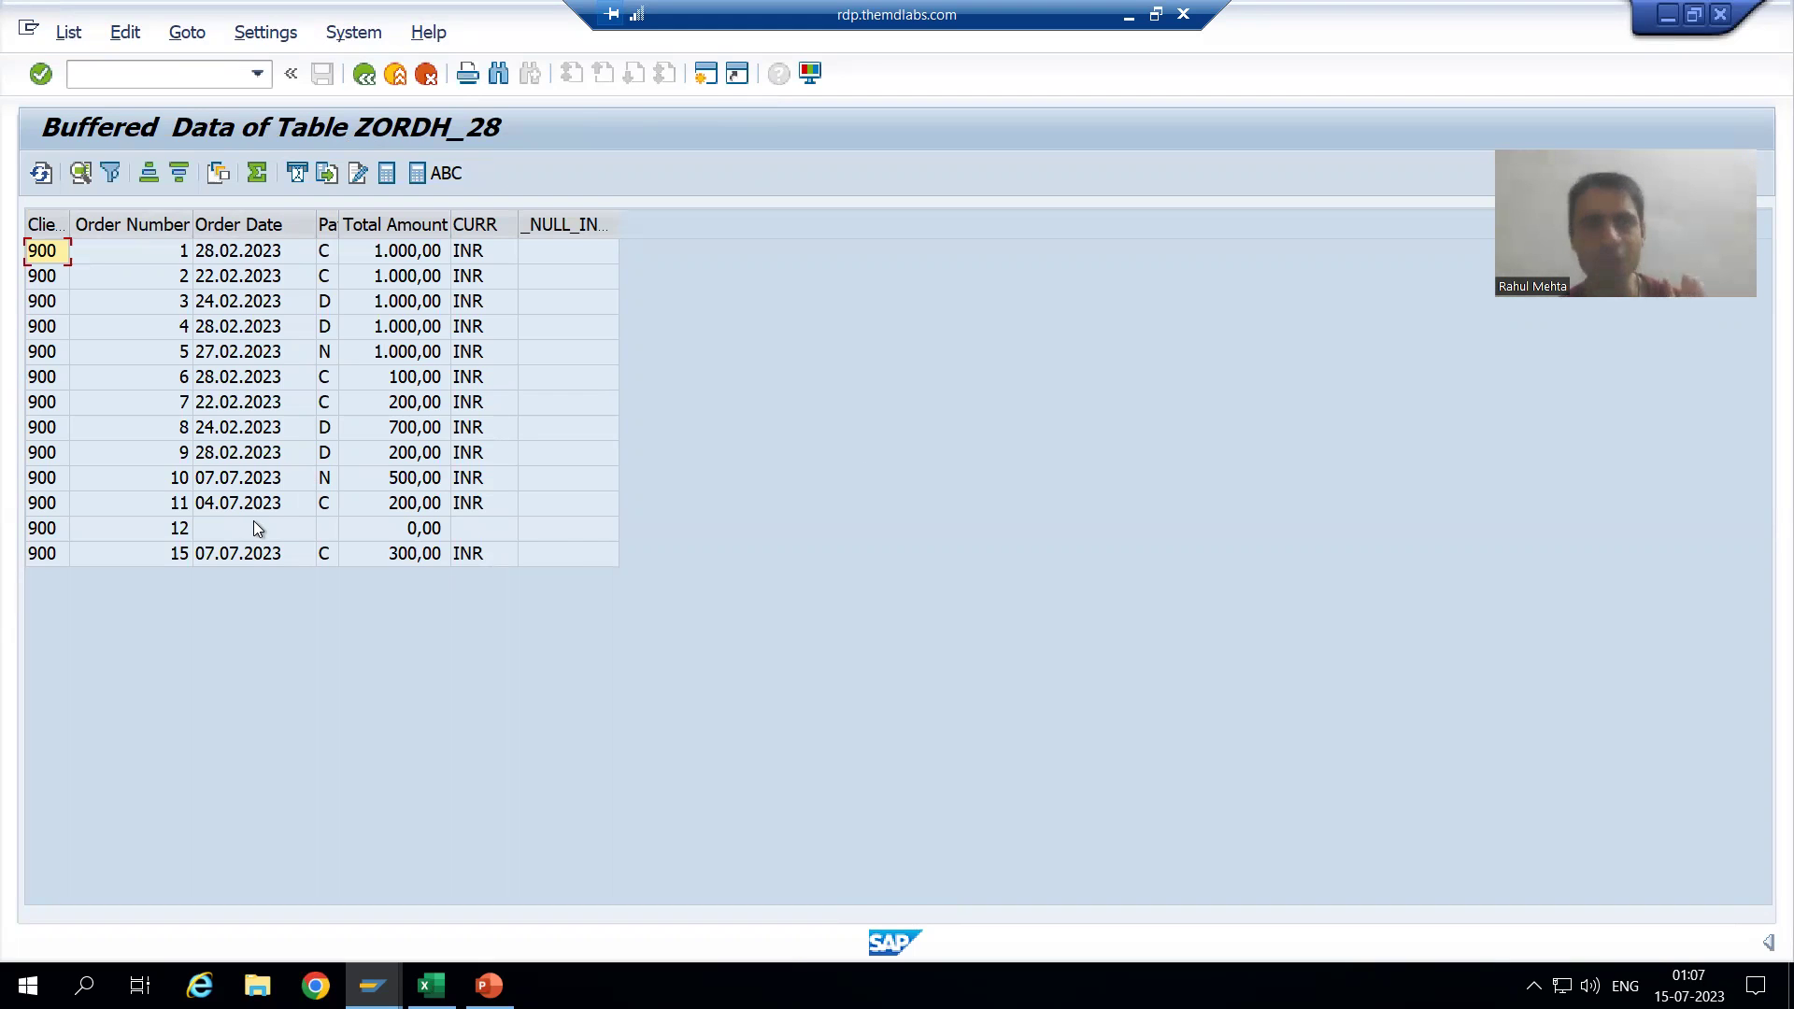
# Step: Go back and invalidate the single-table buffer of ZORDH_28 via Edit > Reset Buffer > Table Buffer
pyautogui.click(364, 73)
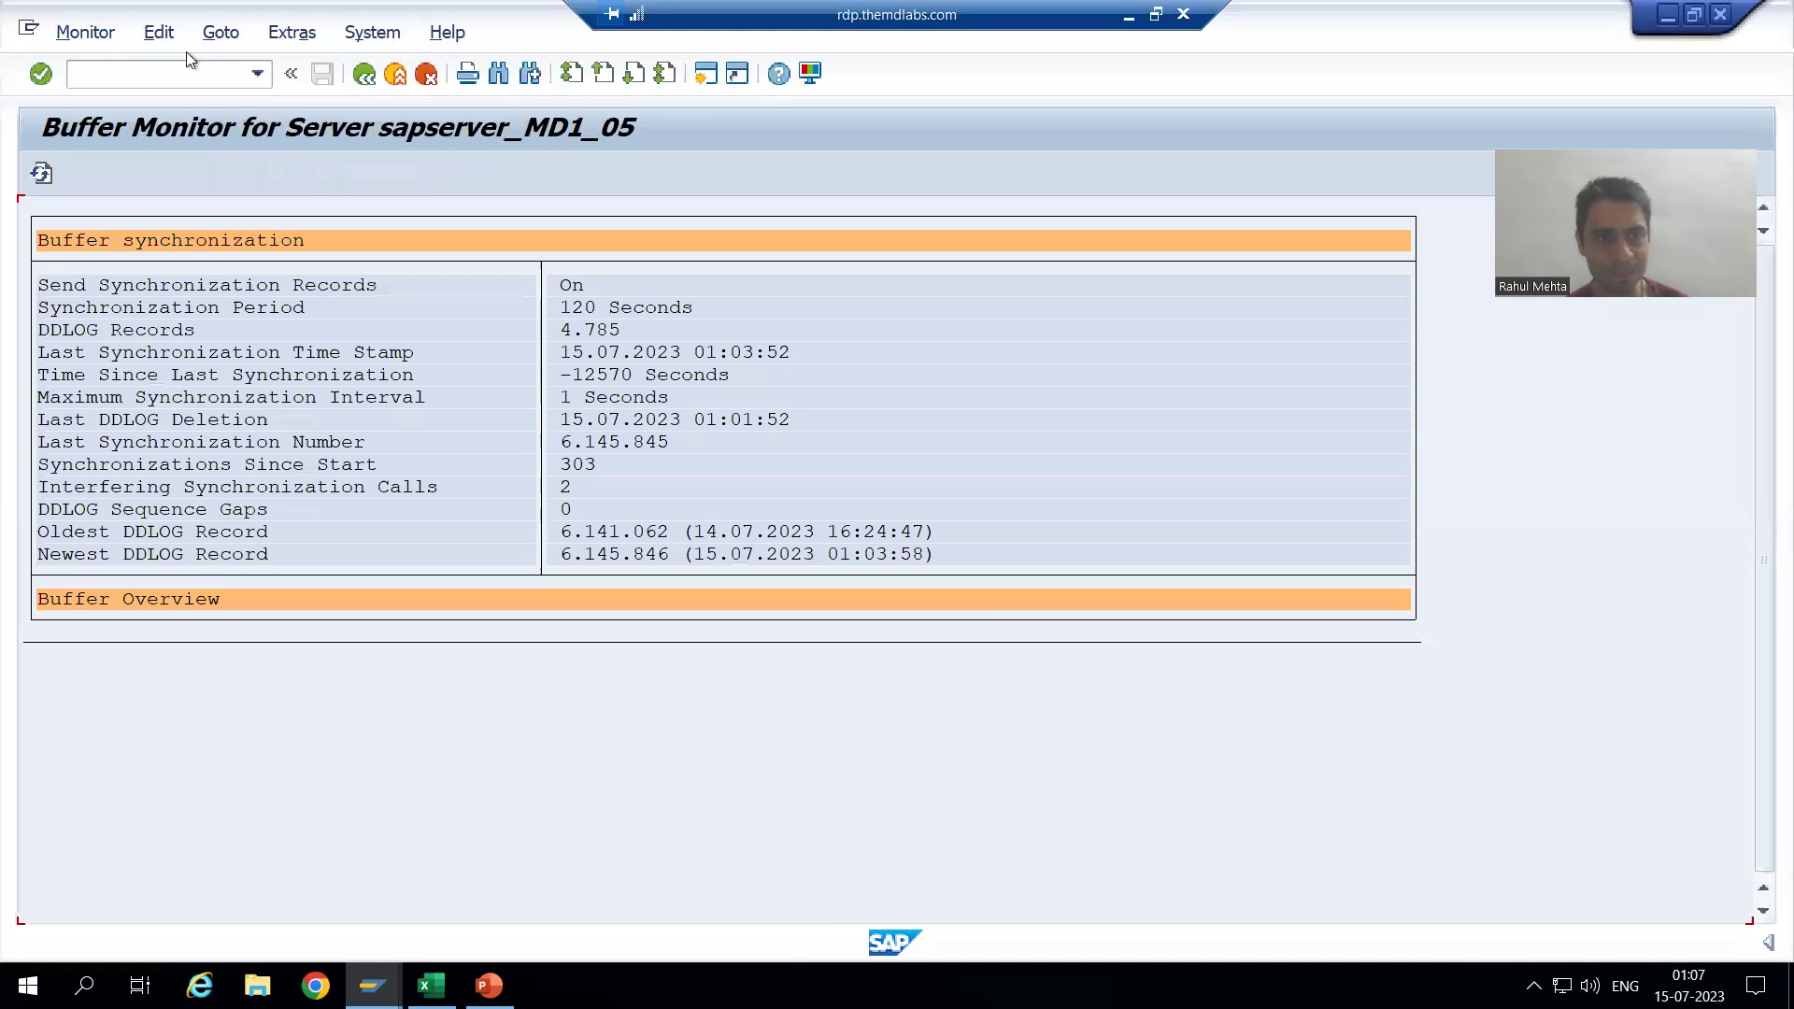
pyautogui.click(159, 33)
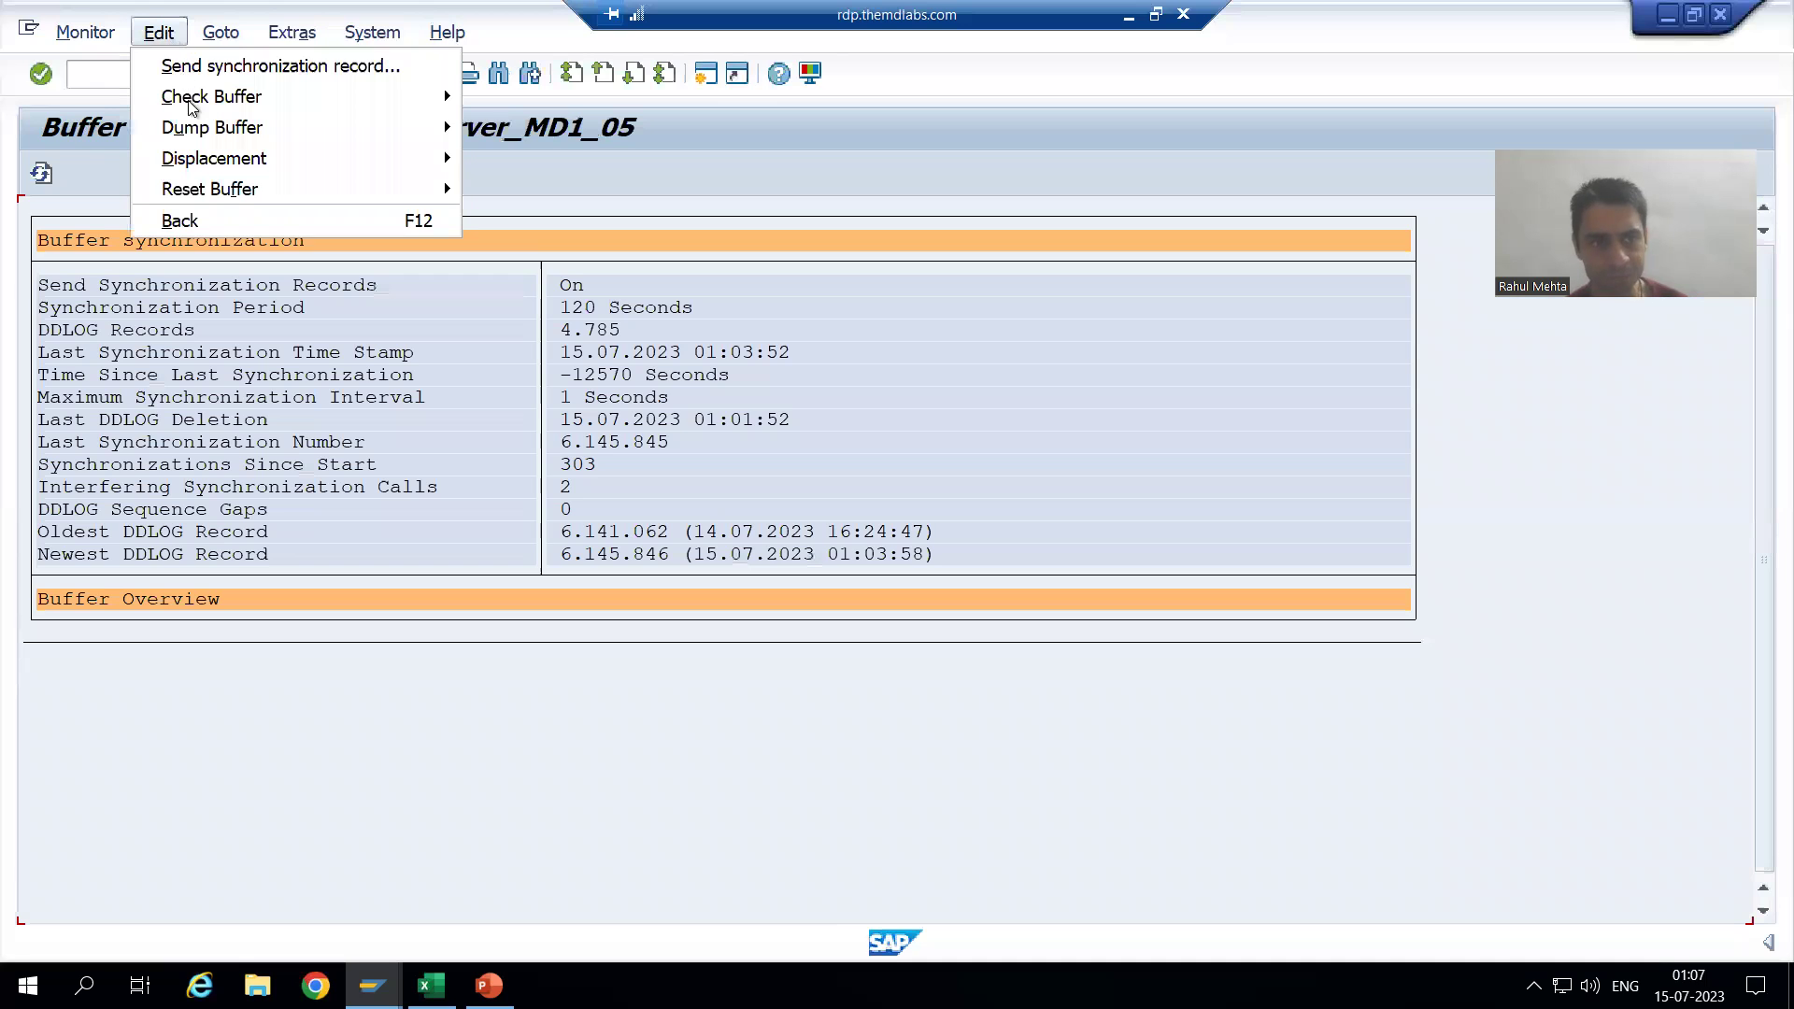
pyautogui.moveTo(265, 190)
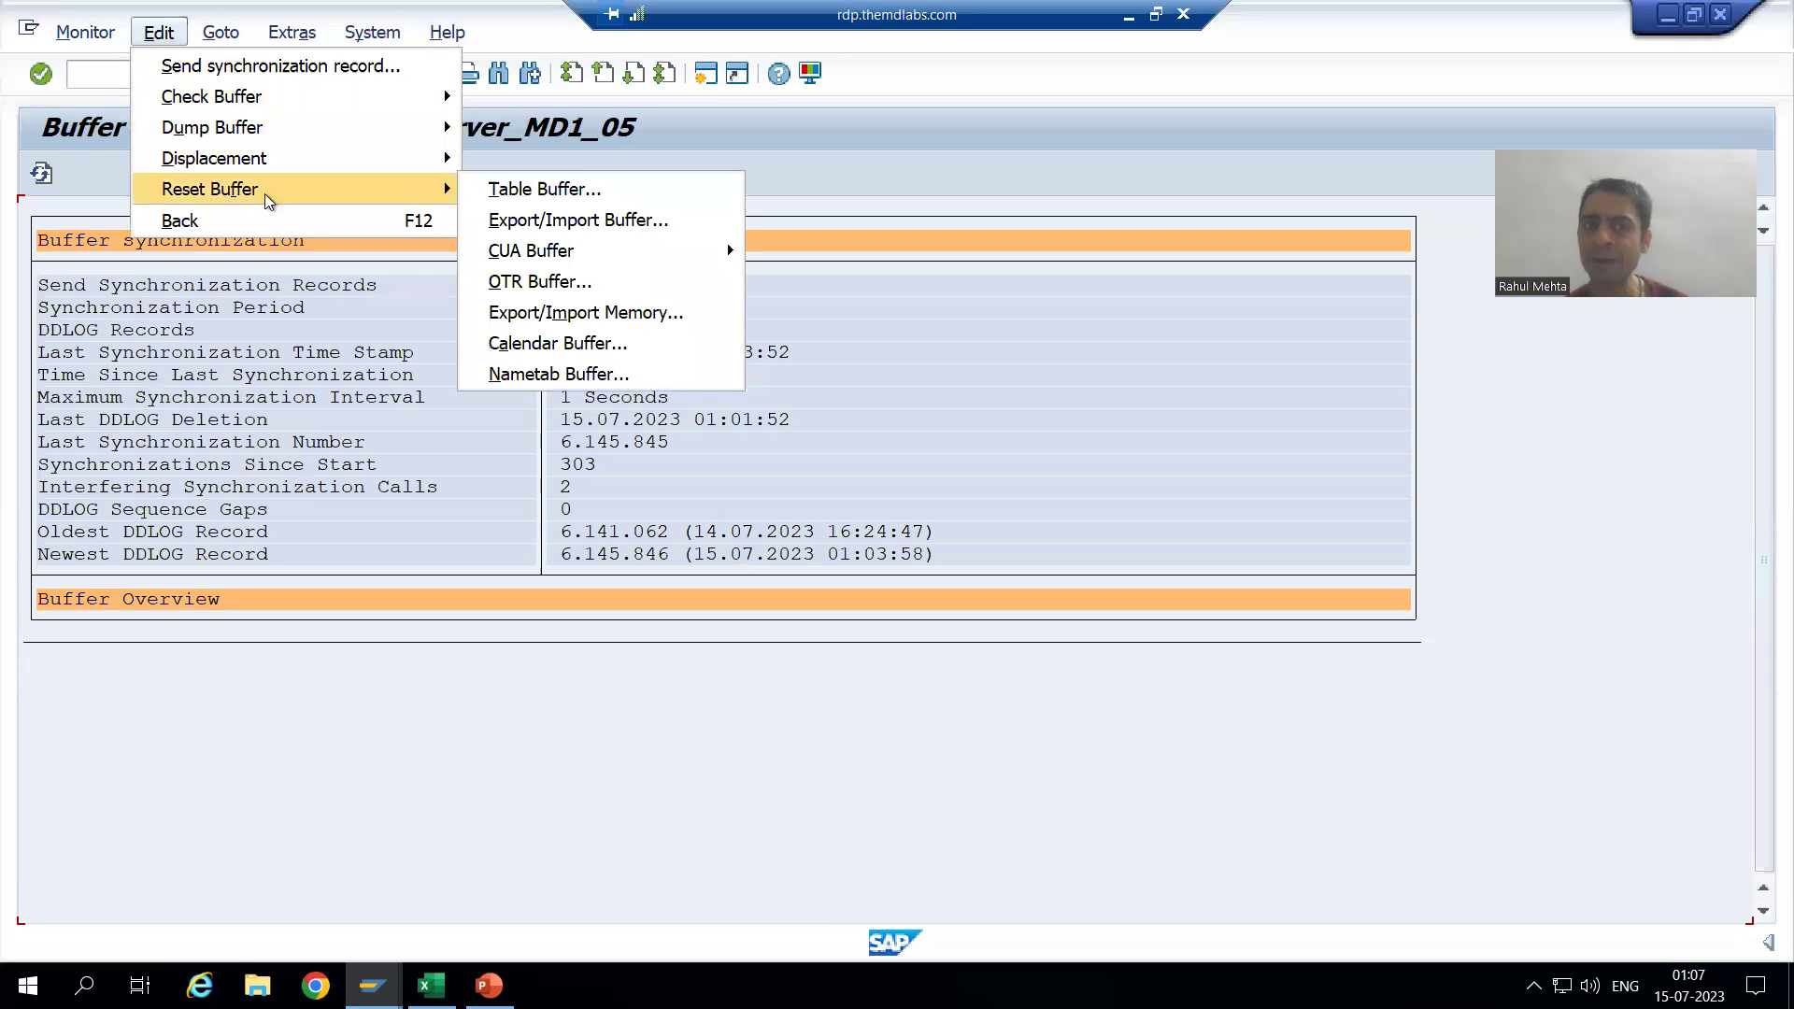
pyautogui.click(519, 190)
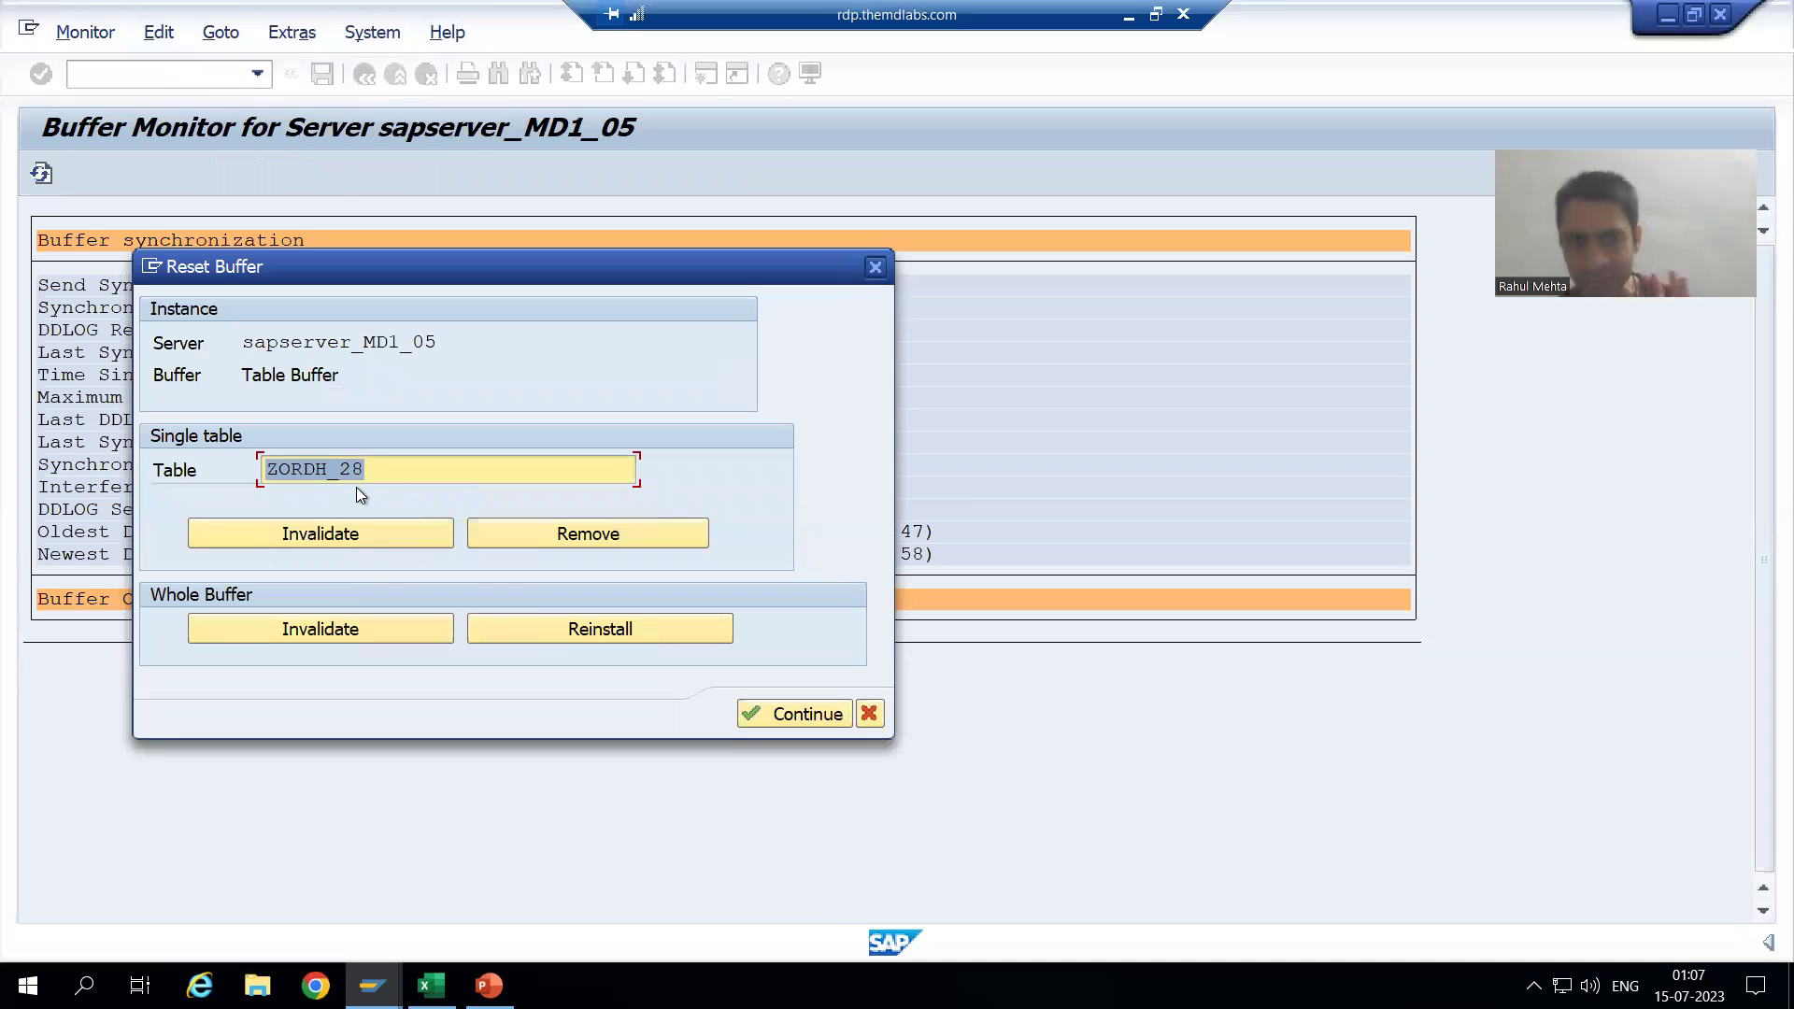
pyautogui.click(340, 535)
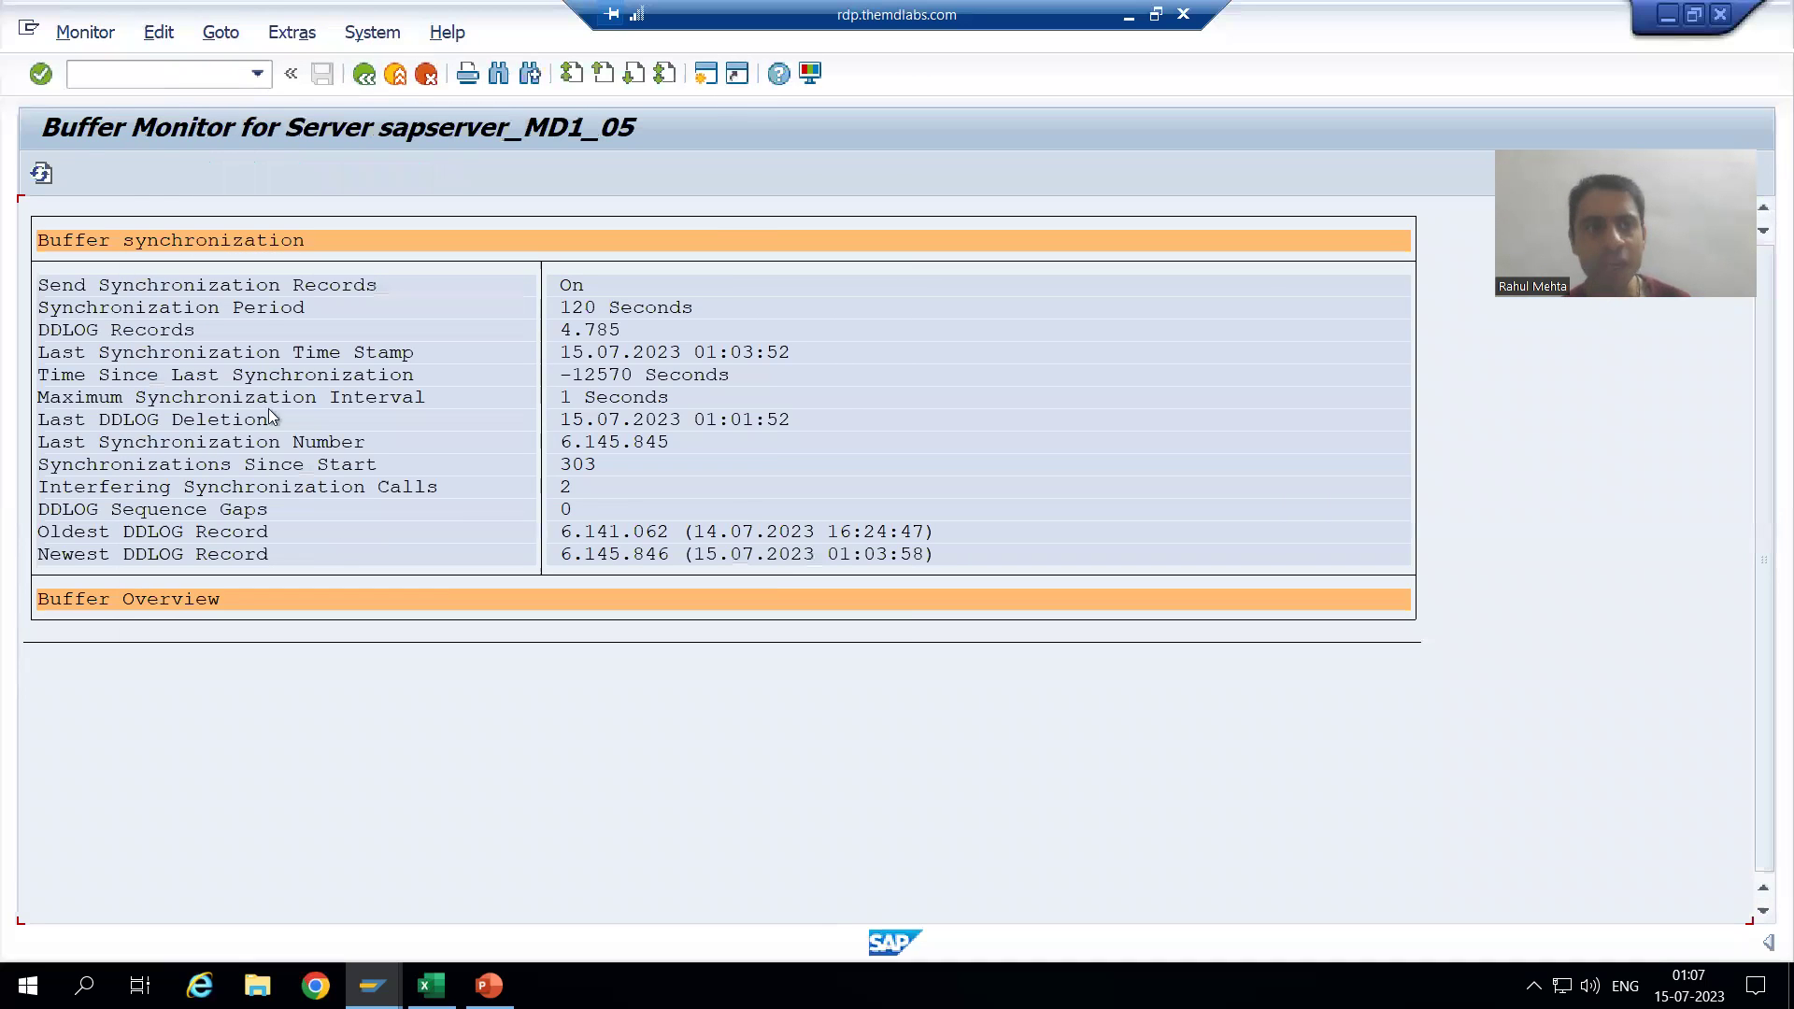
# Step: Confirm ZORDH_28's buffer content is now empty, then show slide 62 on buffering transaction codes
pyautogui.click(86, 34)
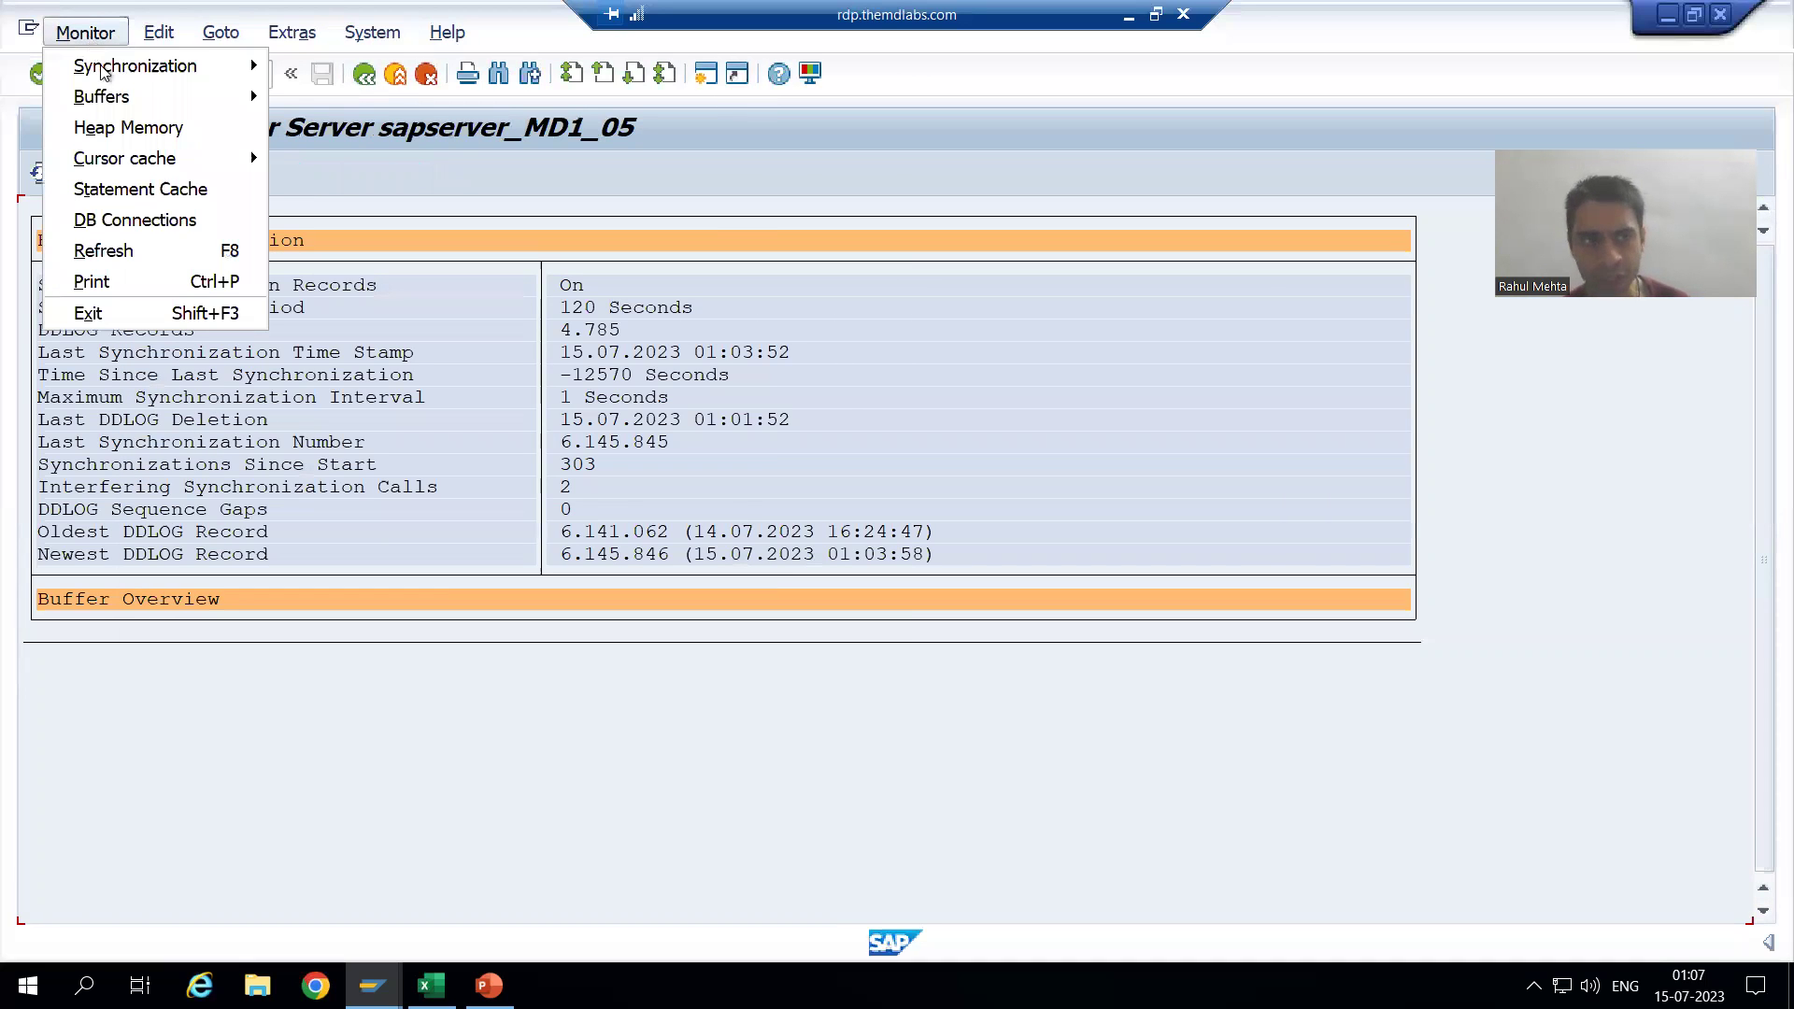
pyautogui.moveTo(116, 96)
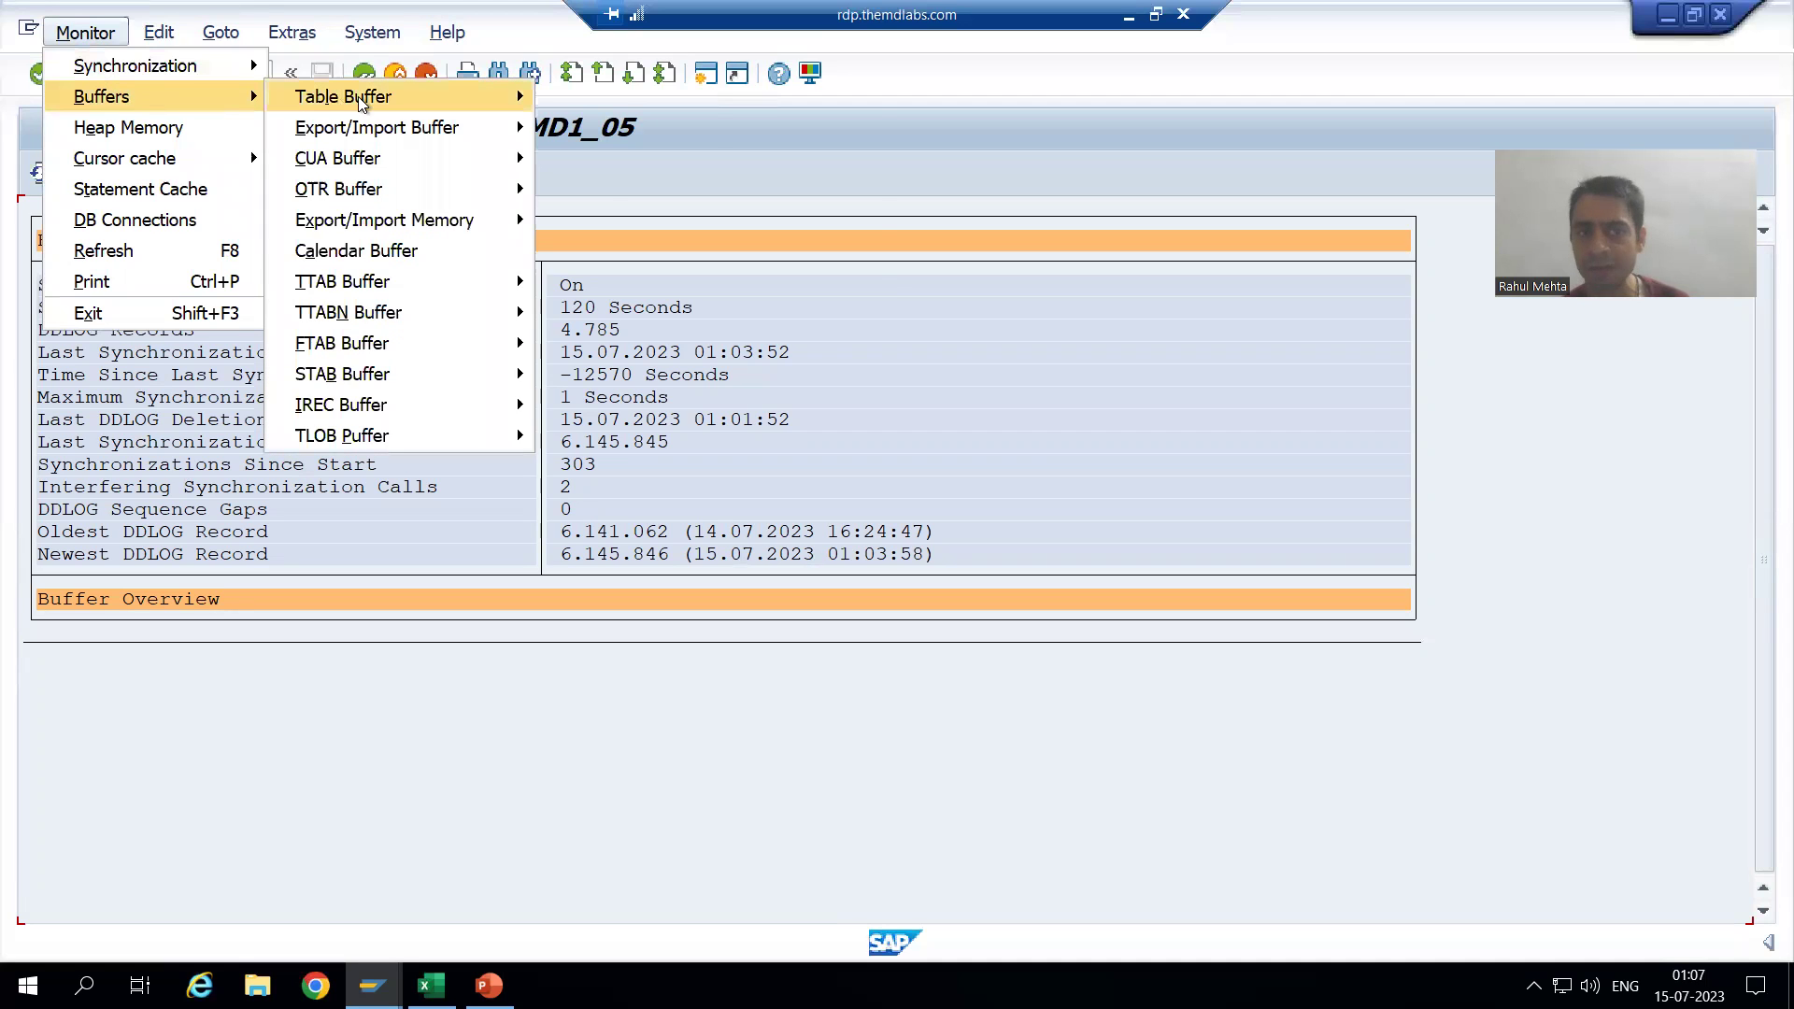
pyautogui.moveTo(357, 97)
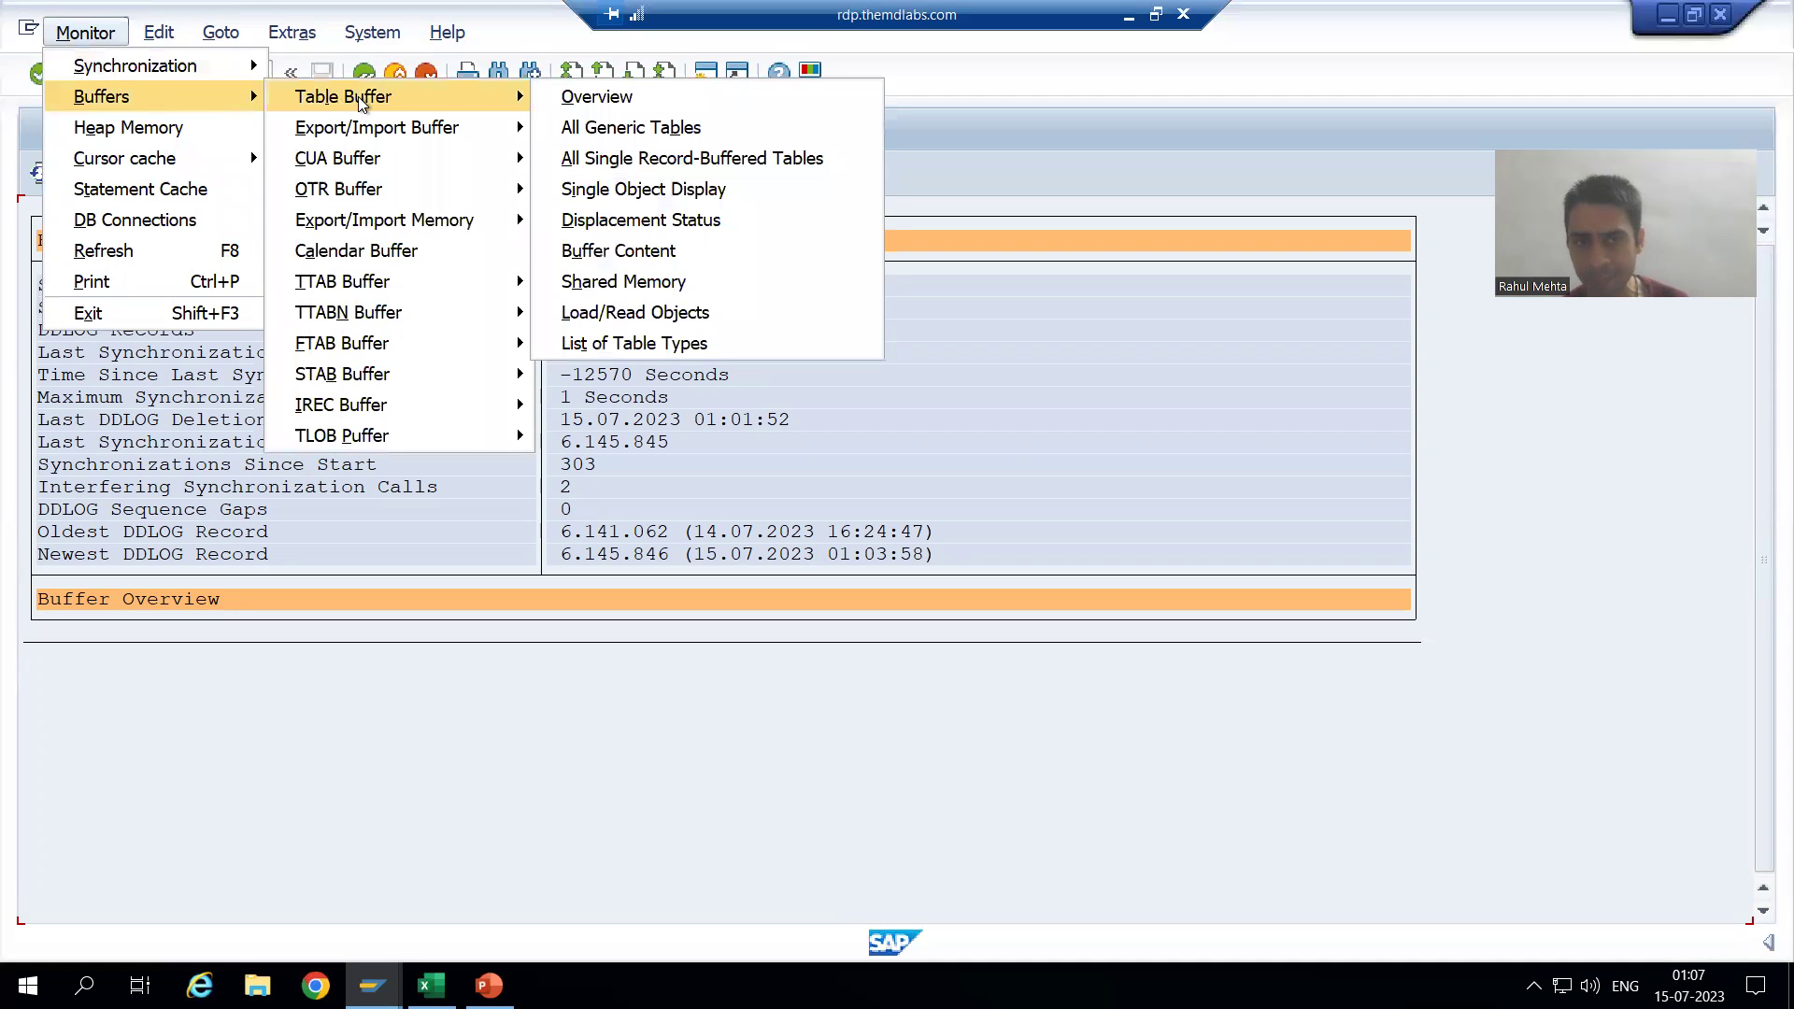
pyautogui.click(604, 251)
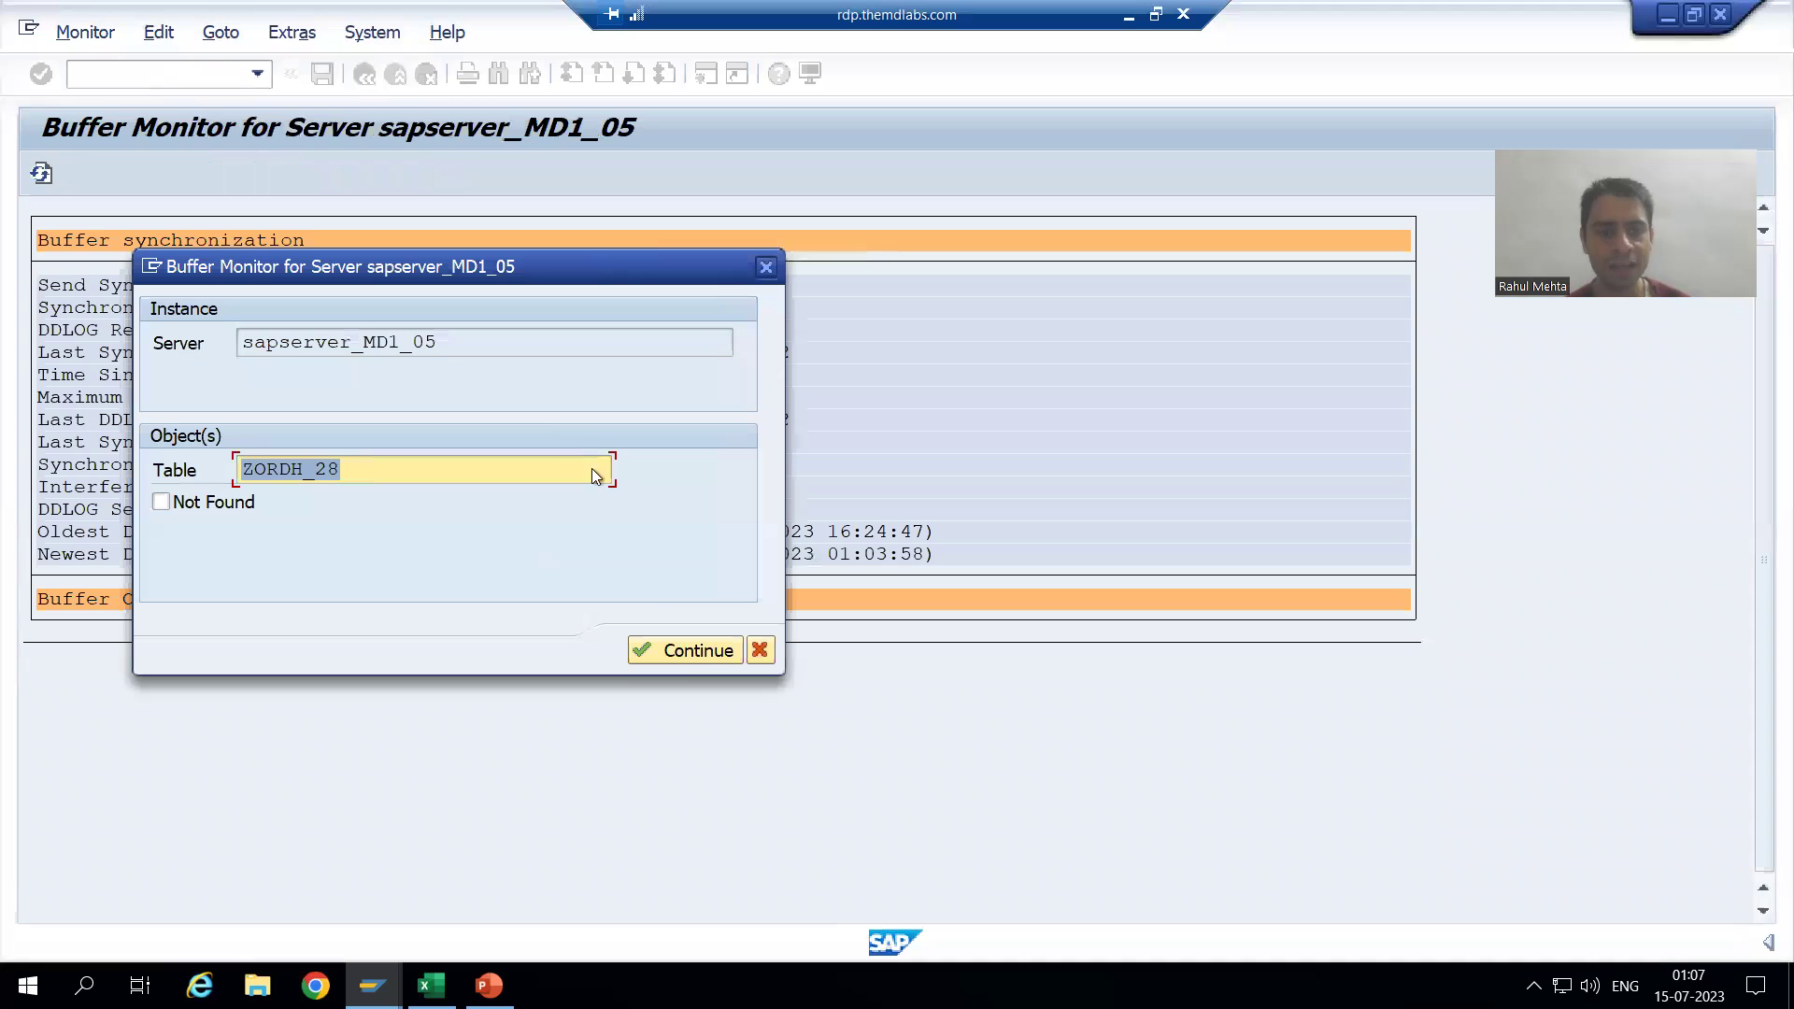
pyautogui.click(687, 658)
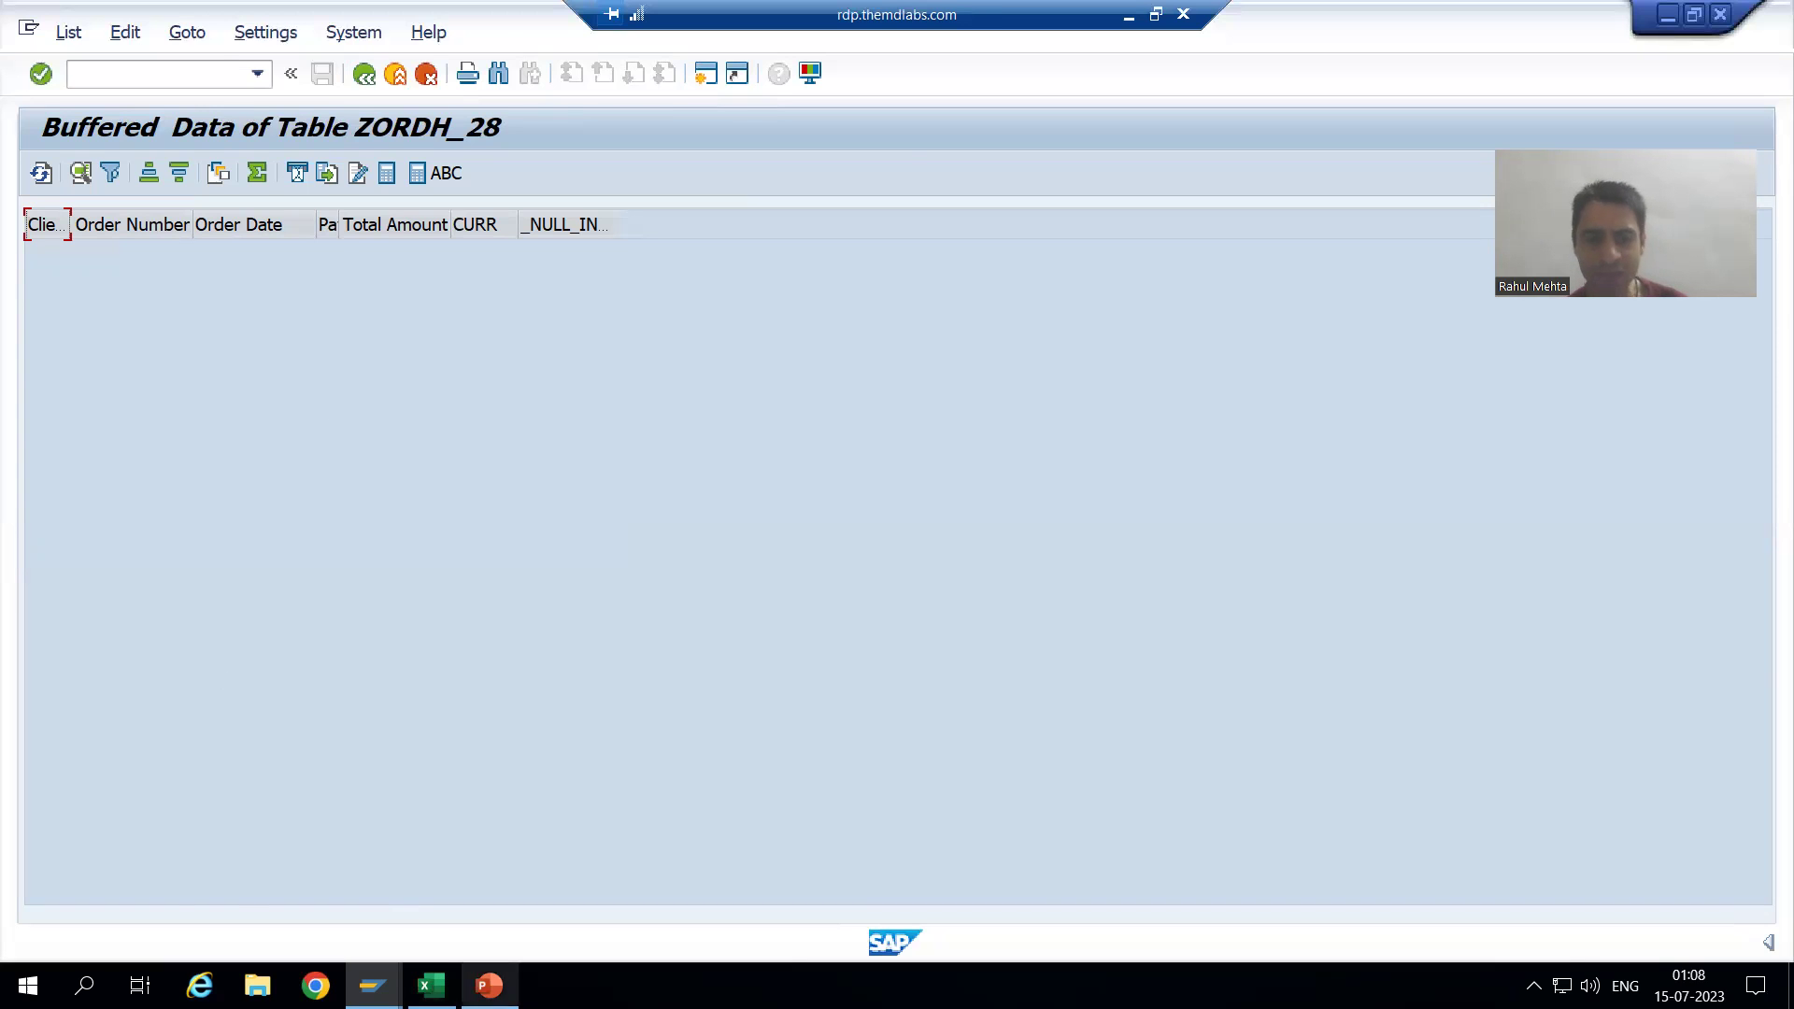
pyautogui.click(489, 986)
pyautogui.click(109, 765)
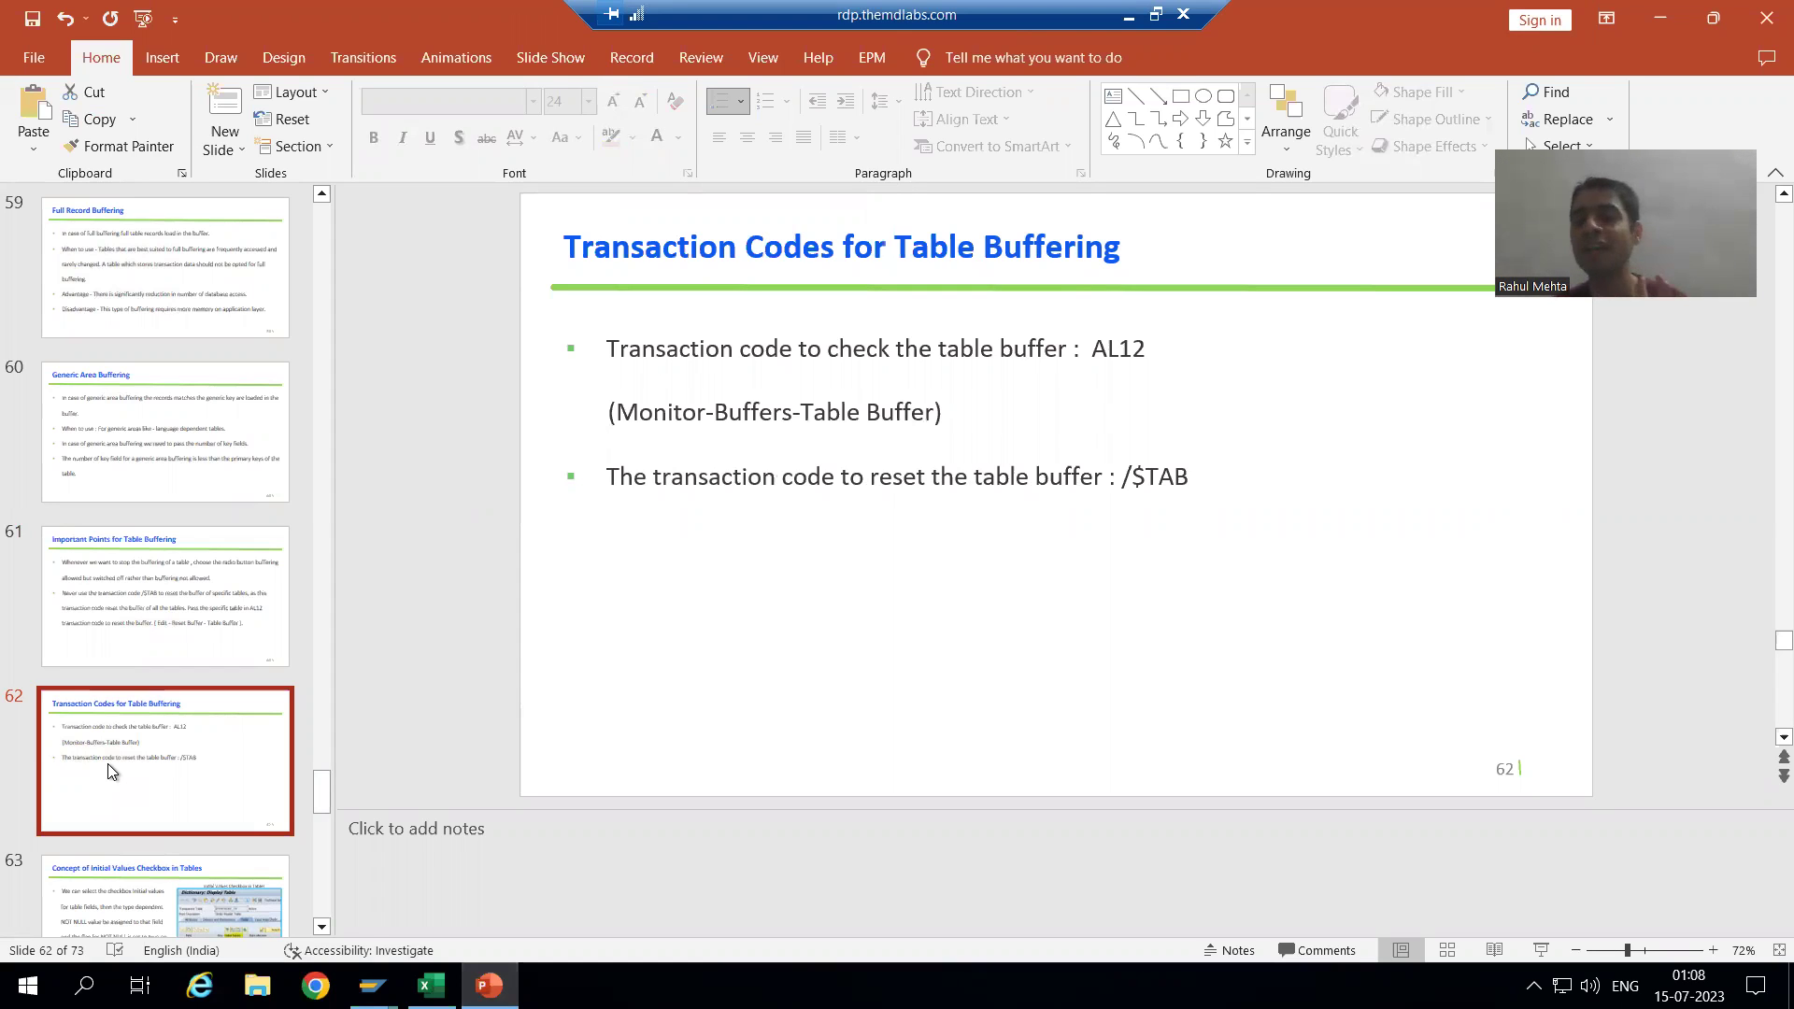
pyautogui.click(1161, 376)
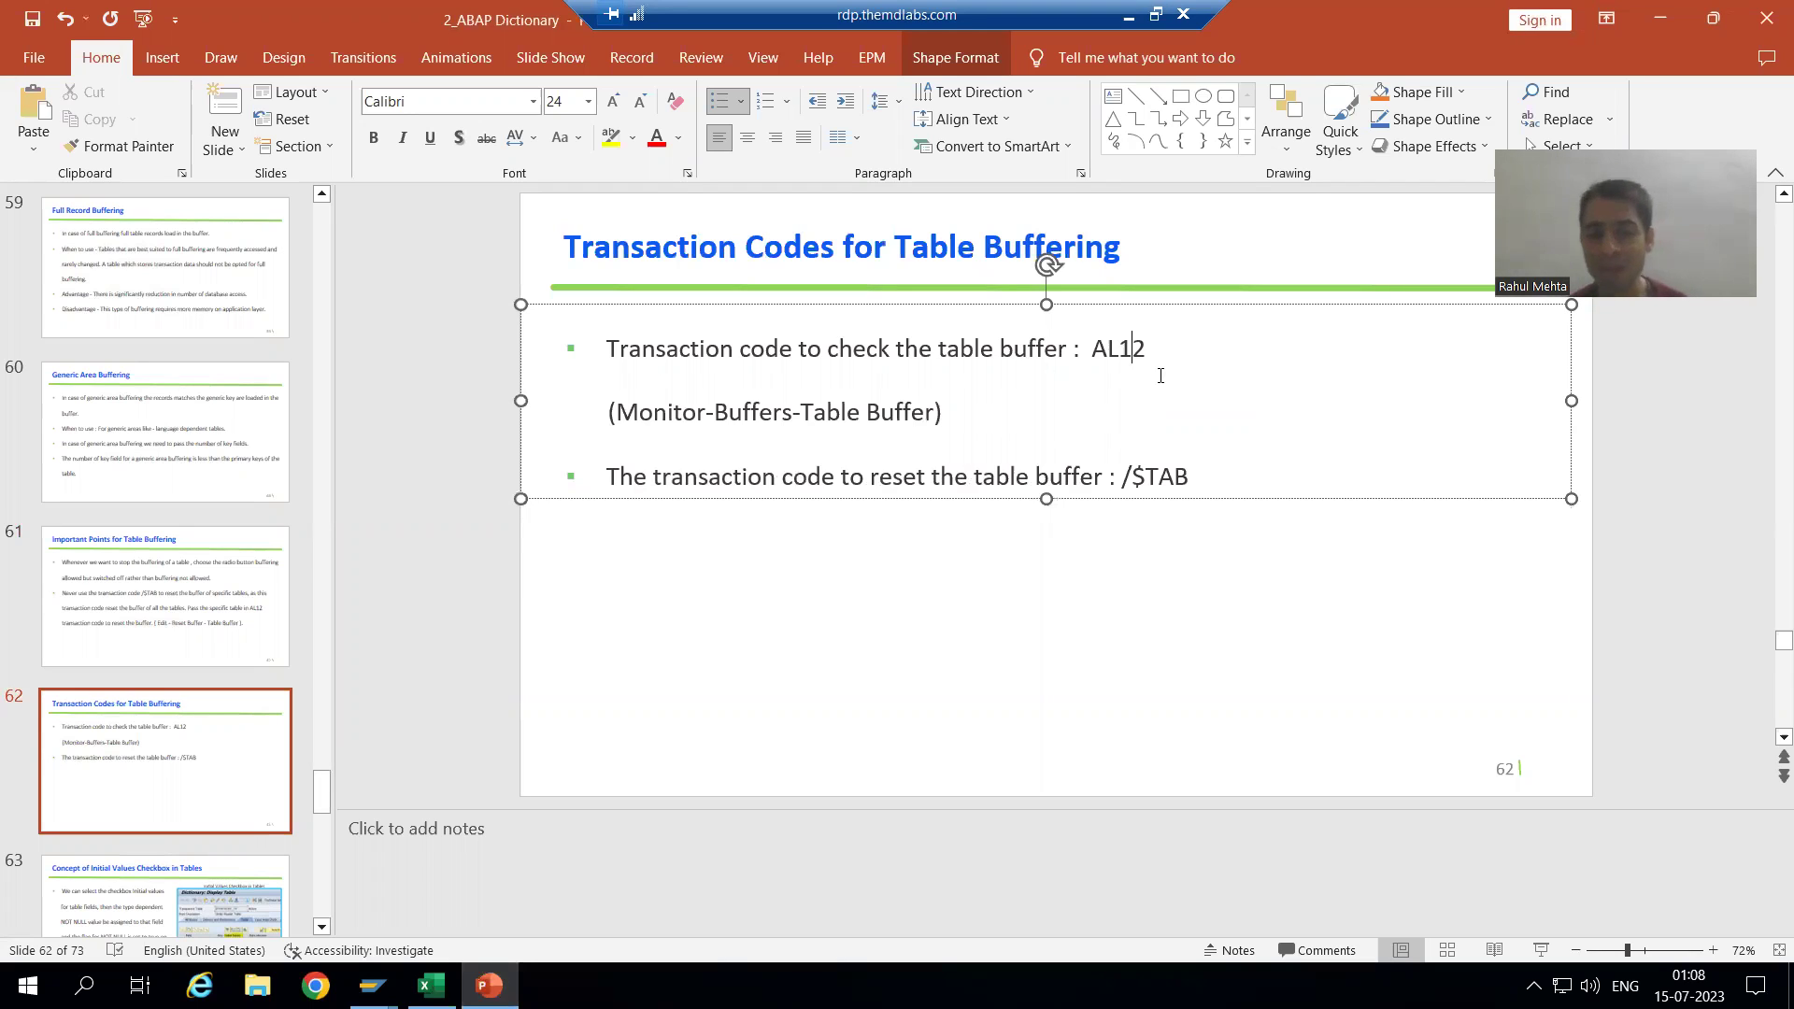
pyautogui.click(1039, 480)
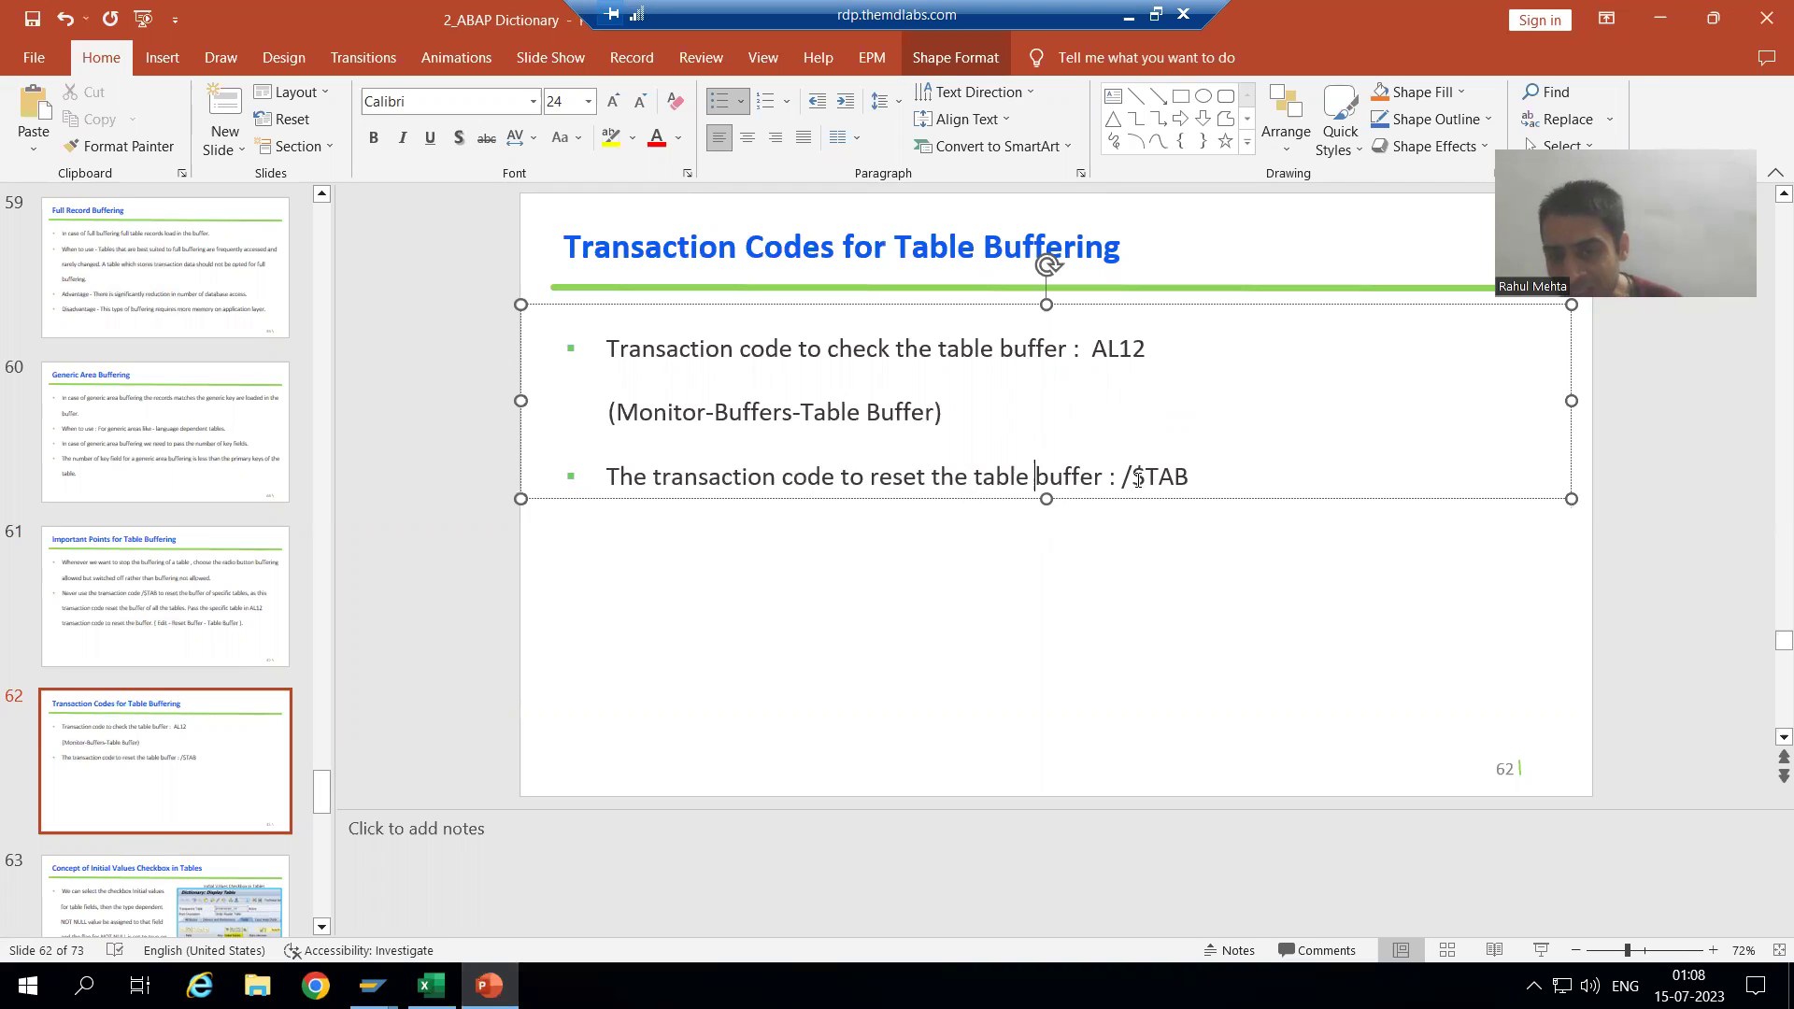
pyautogui.moveTo(1123, 477); pyautogui.dragTo(1196, 474)
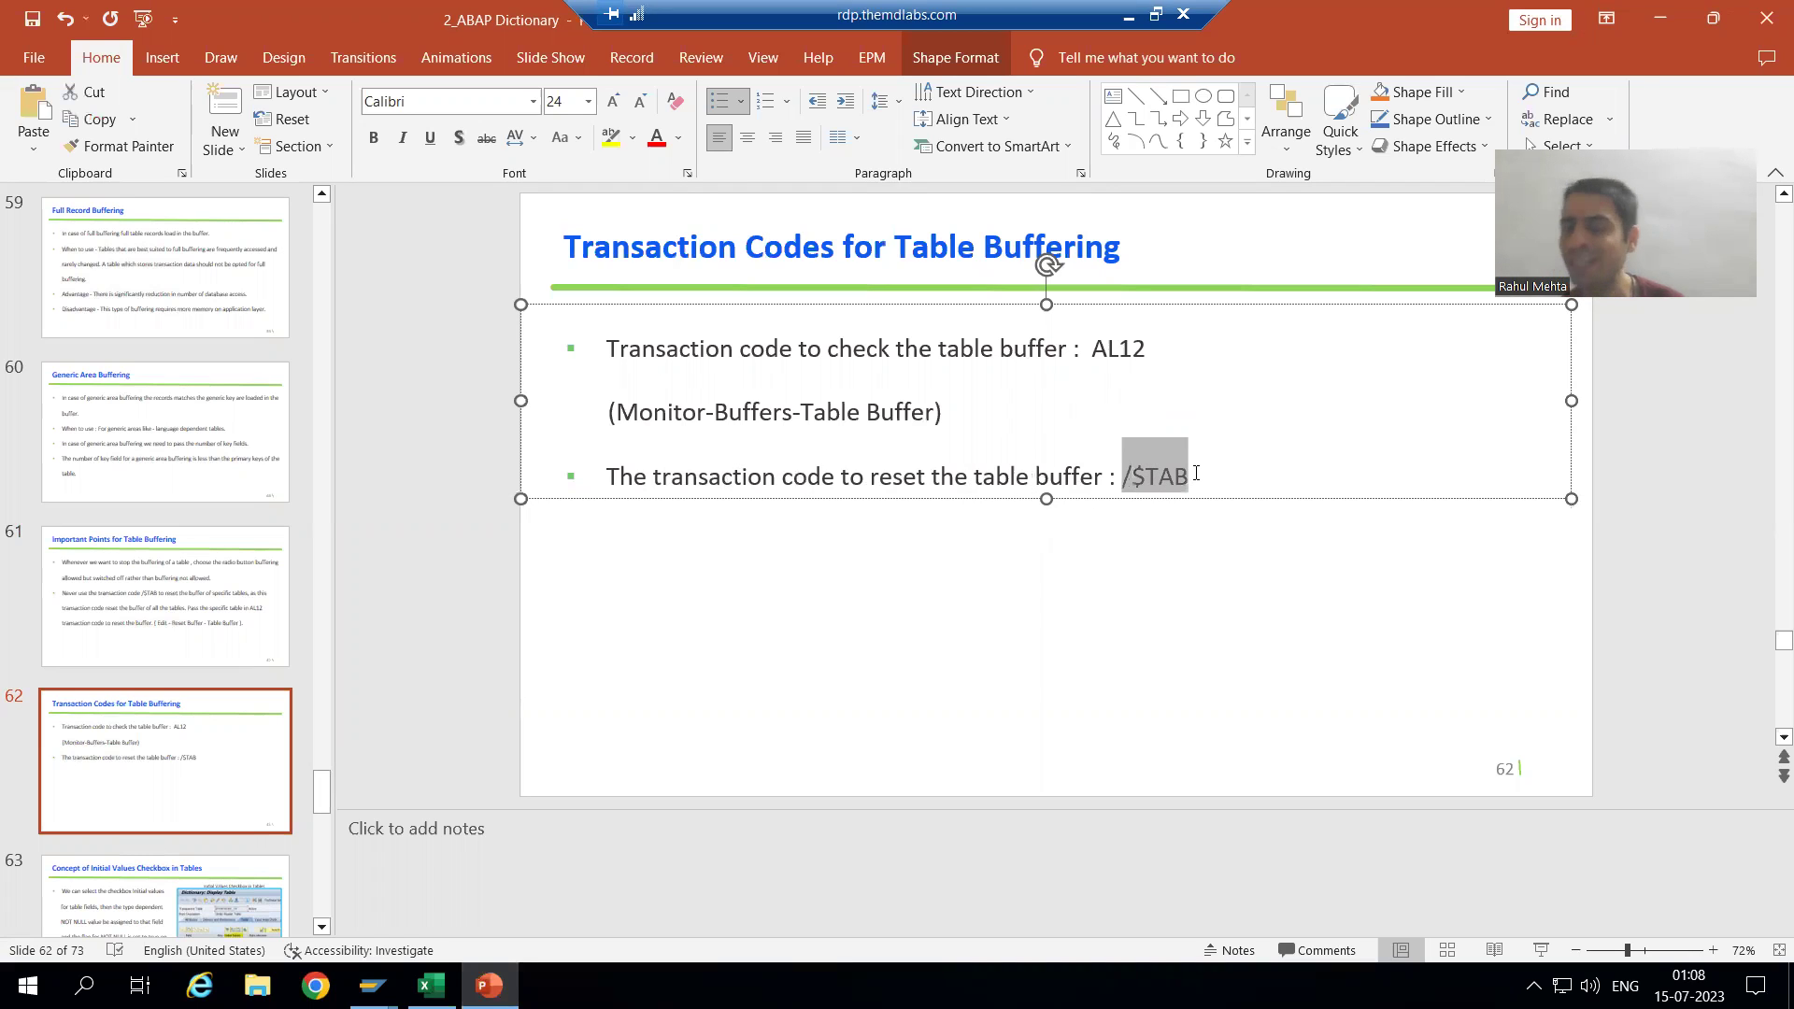